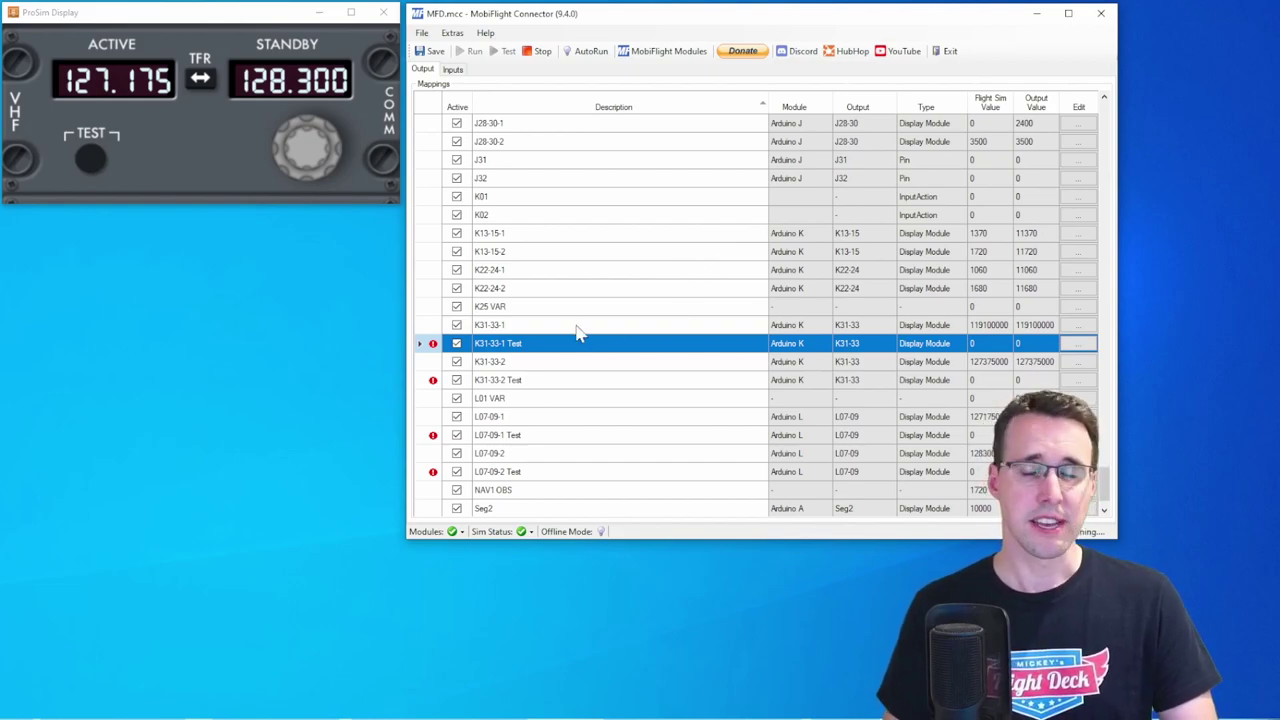
Step: Review the simulator variable and display settings of the L07-09-1 output config, and close its configuration
left_click(522, 417)
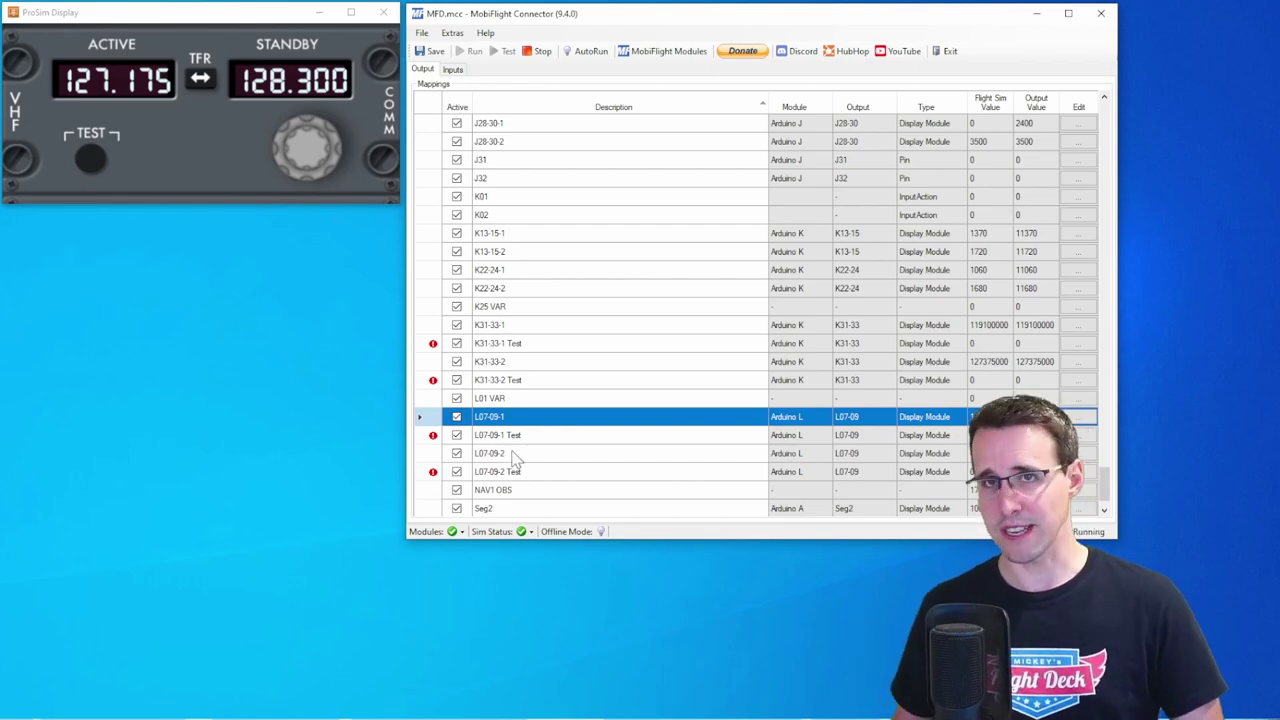
key("alt+Tab")
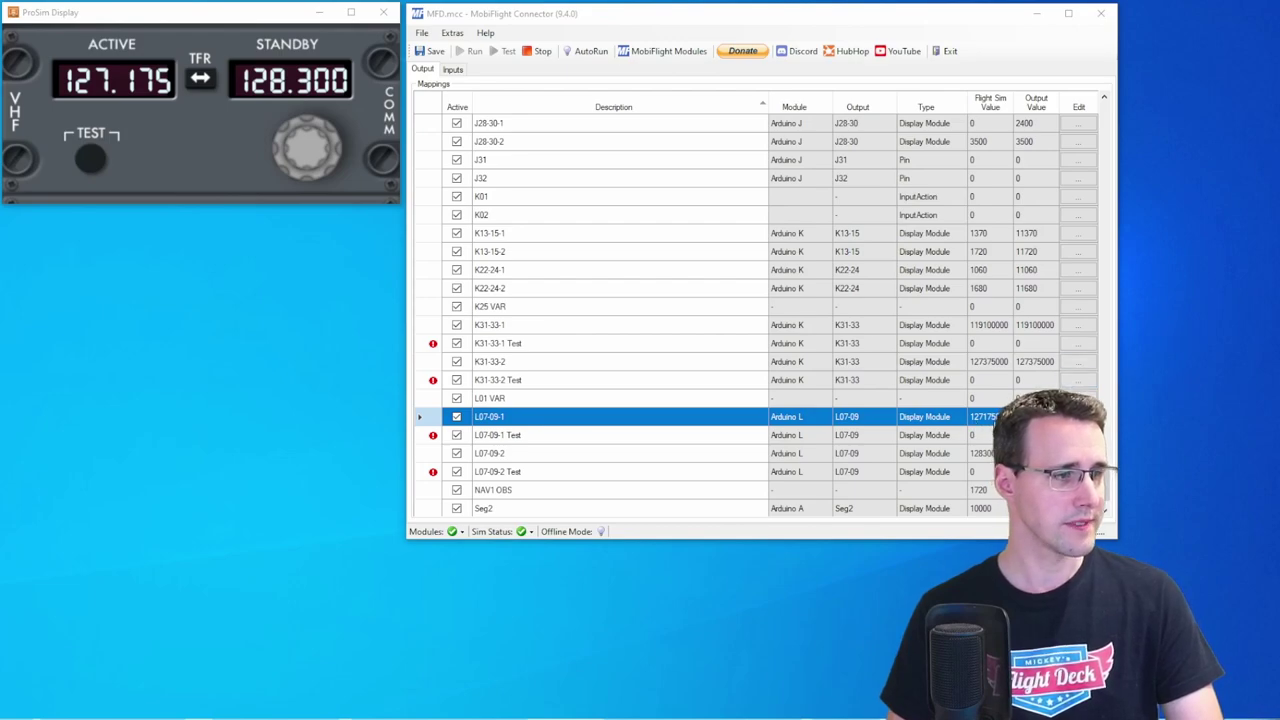
left_click(1078, 416)
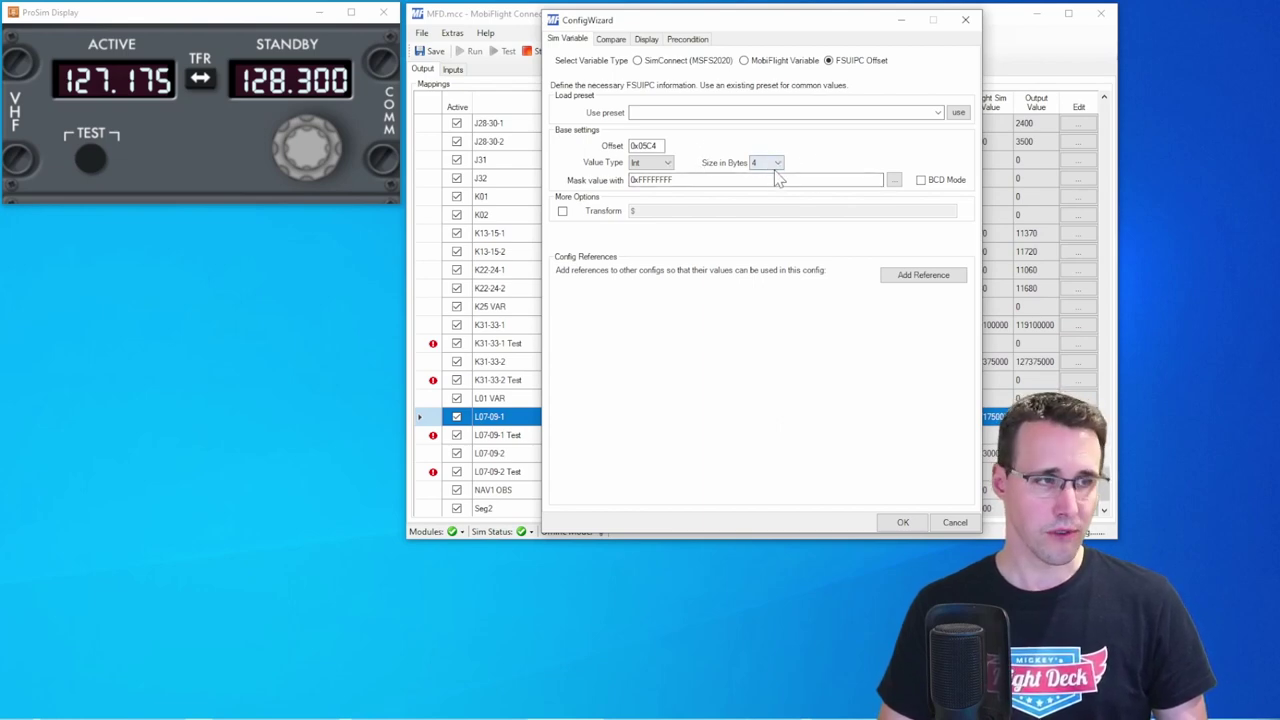
left_click(648, 40)
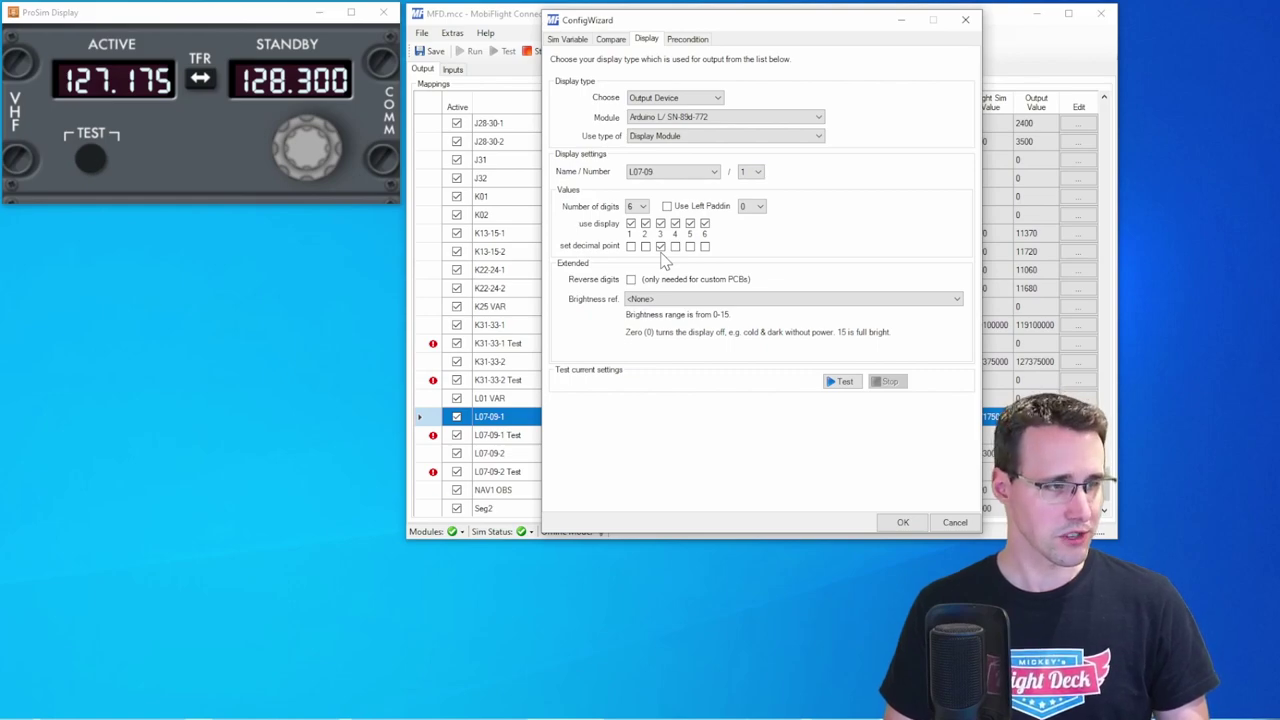
key("Return")
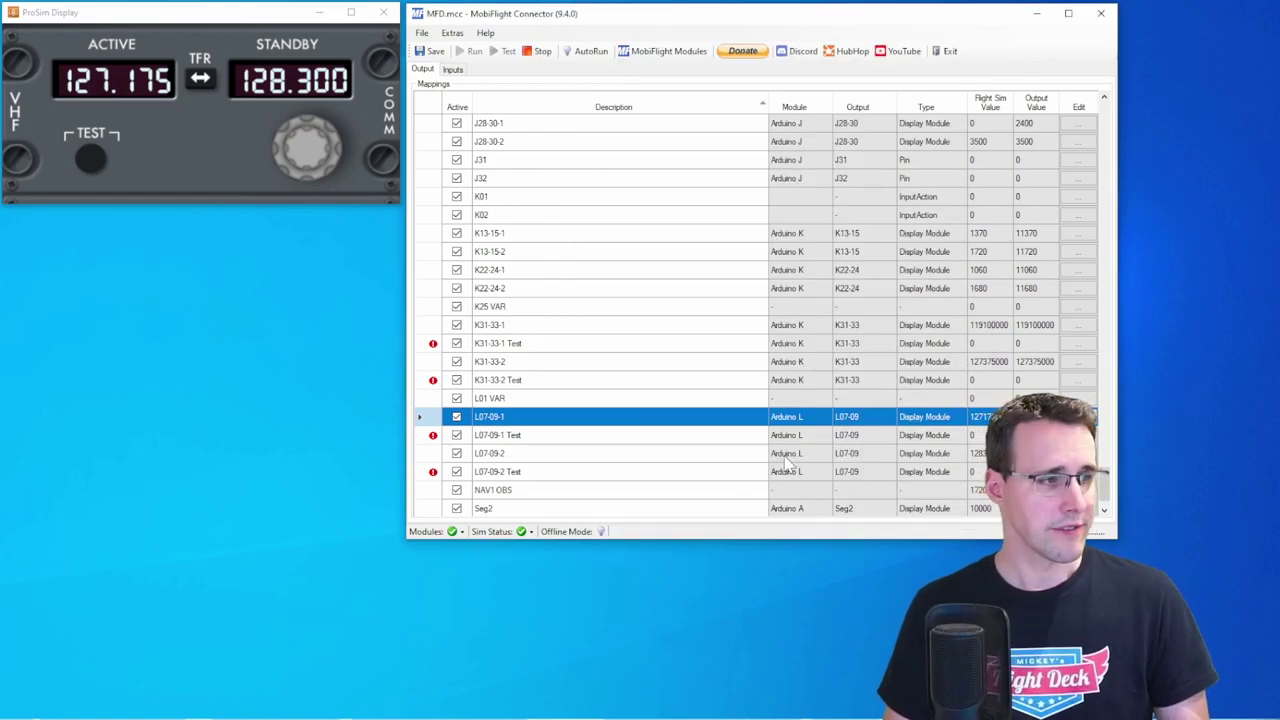
Step: Review the simulator variable and display settings of the L07-09-2 output config, and close its configuration
left_click(490, 453)
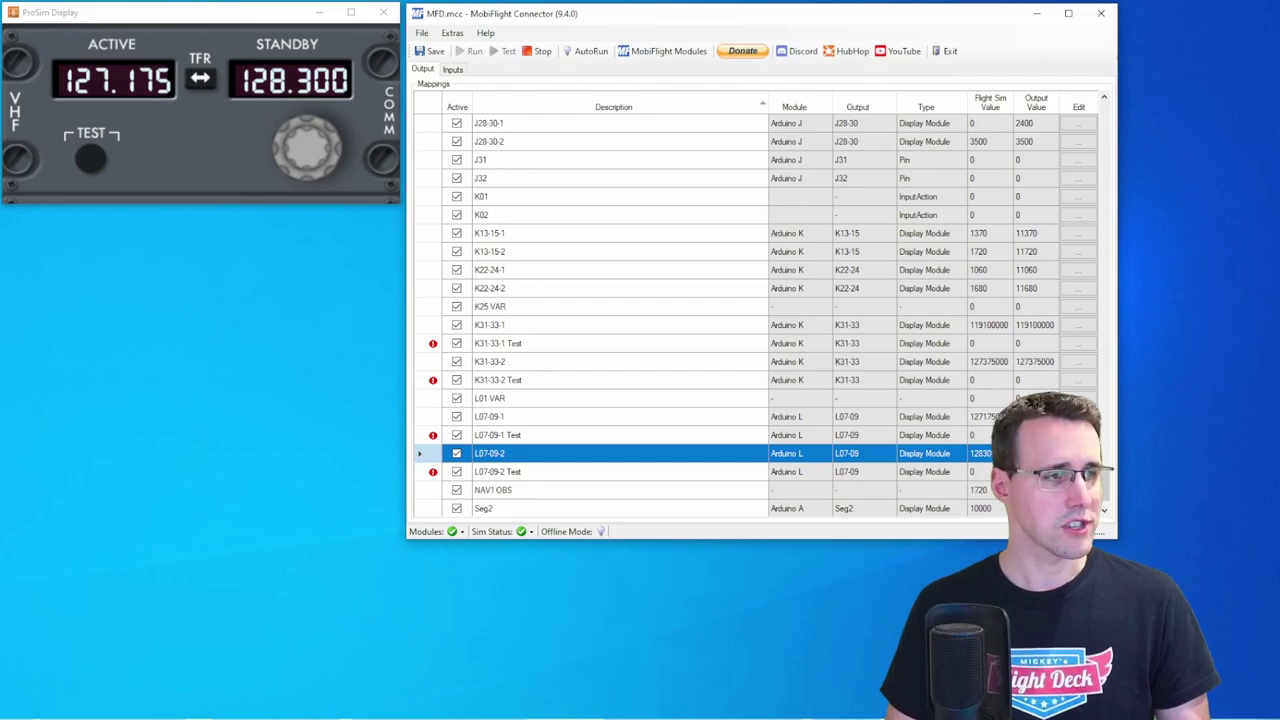
double_click(924, 453)
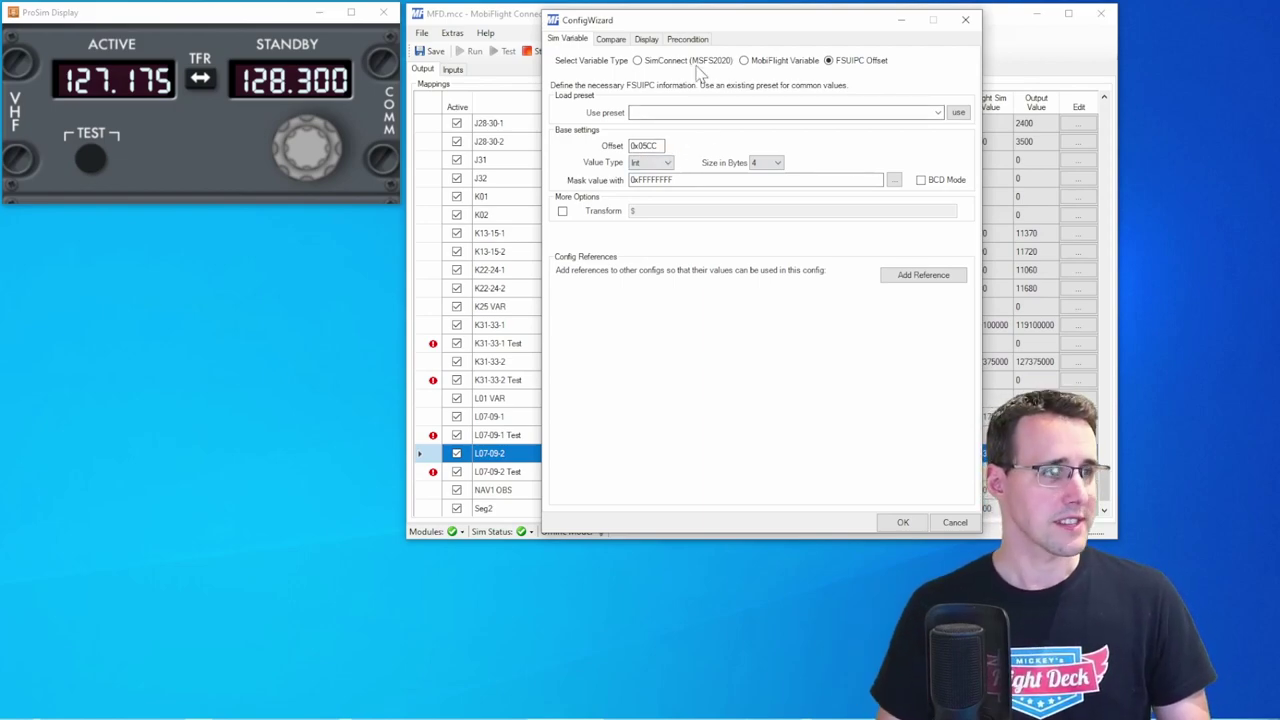
left_click(648, 40)
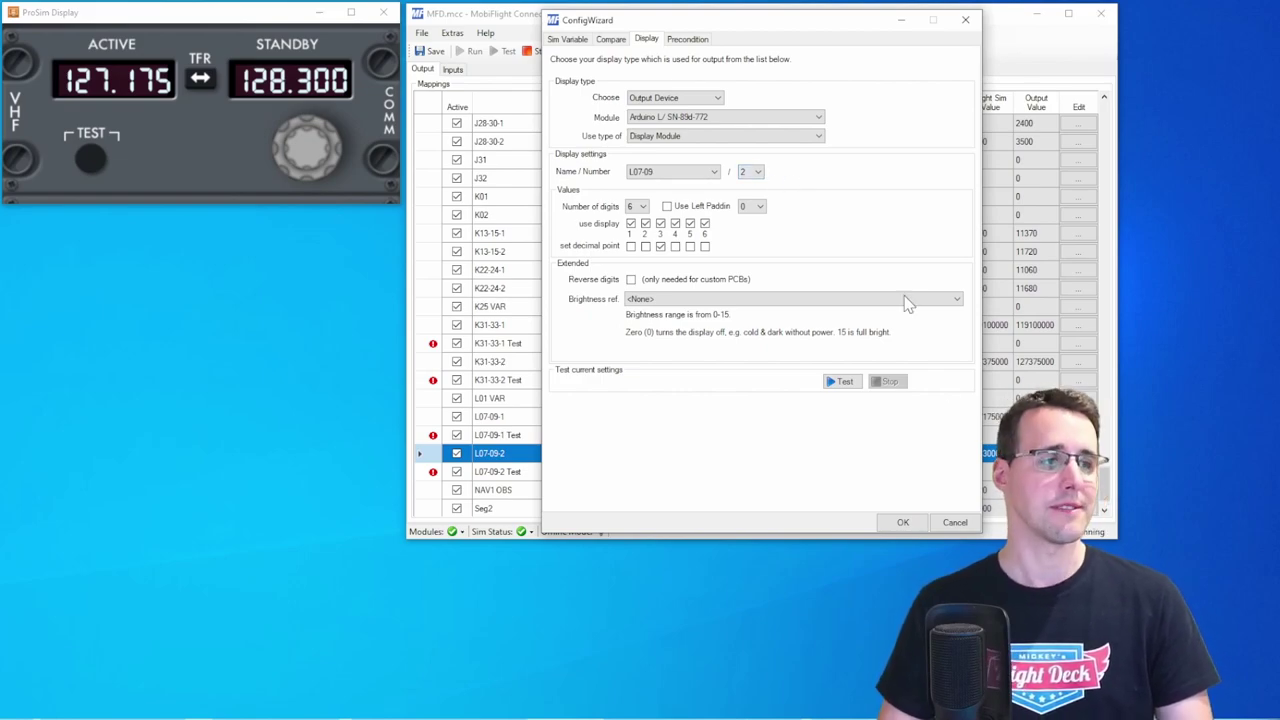
key("Return")
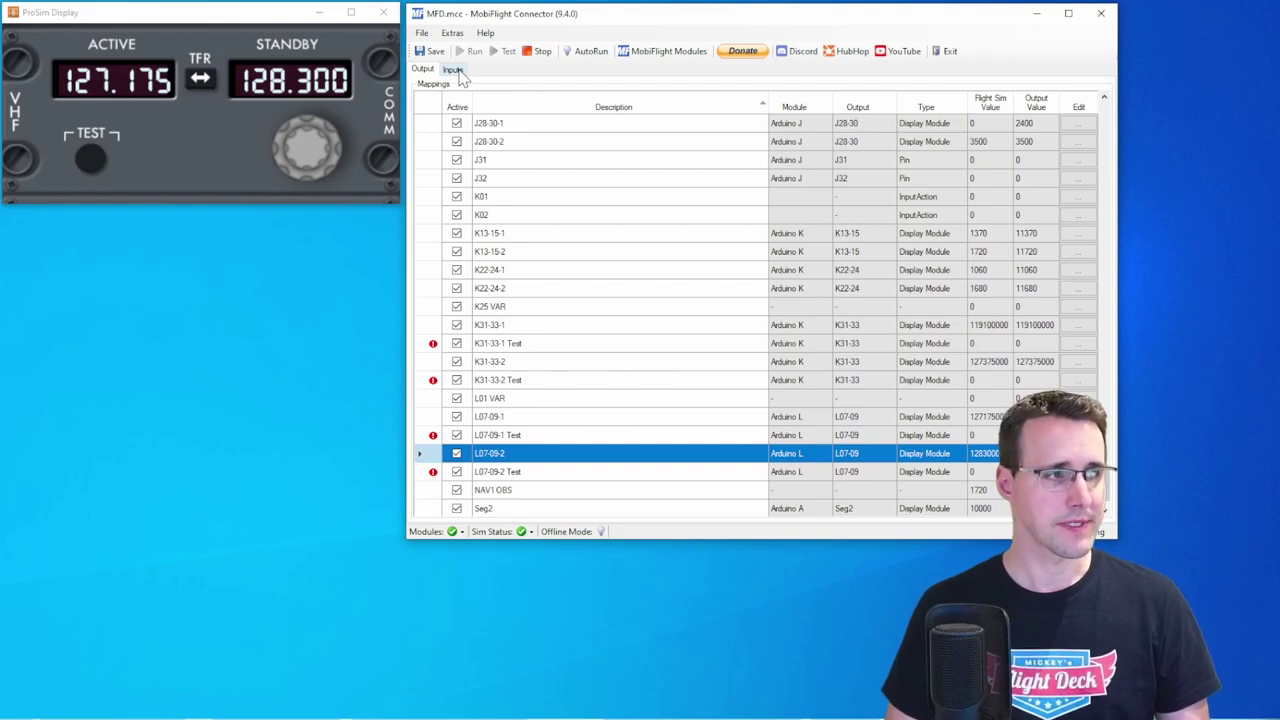
Step: Inspect the L02 button input's press action, offset bit mask and release action
left_click(453, 70)
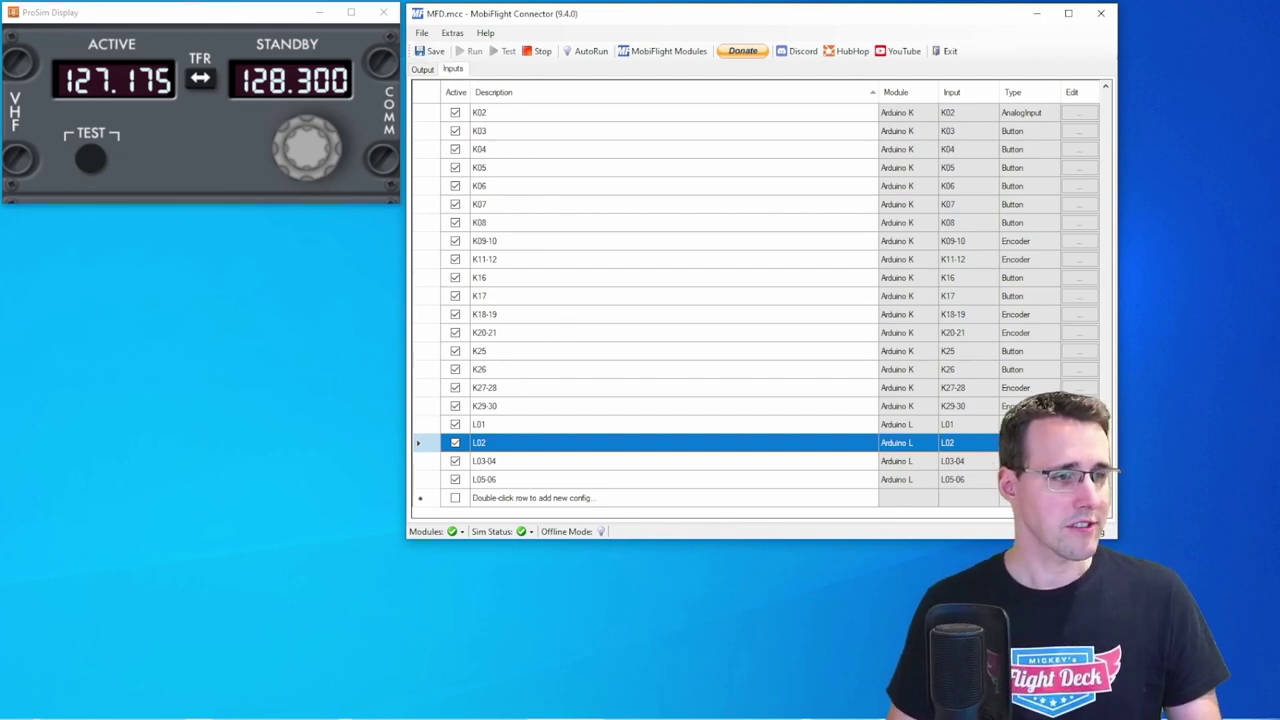
double_click(1003, 442)
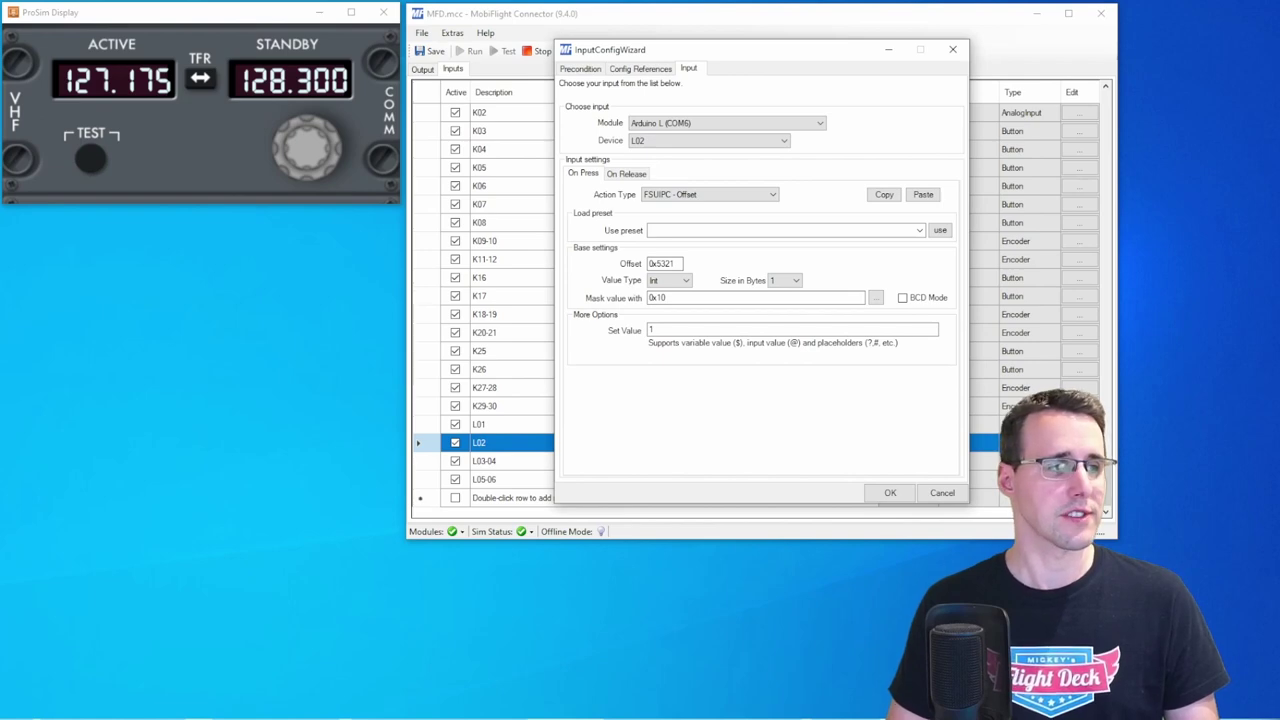
left_click(875, 298)
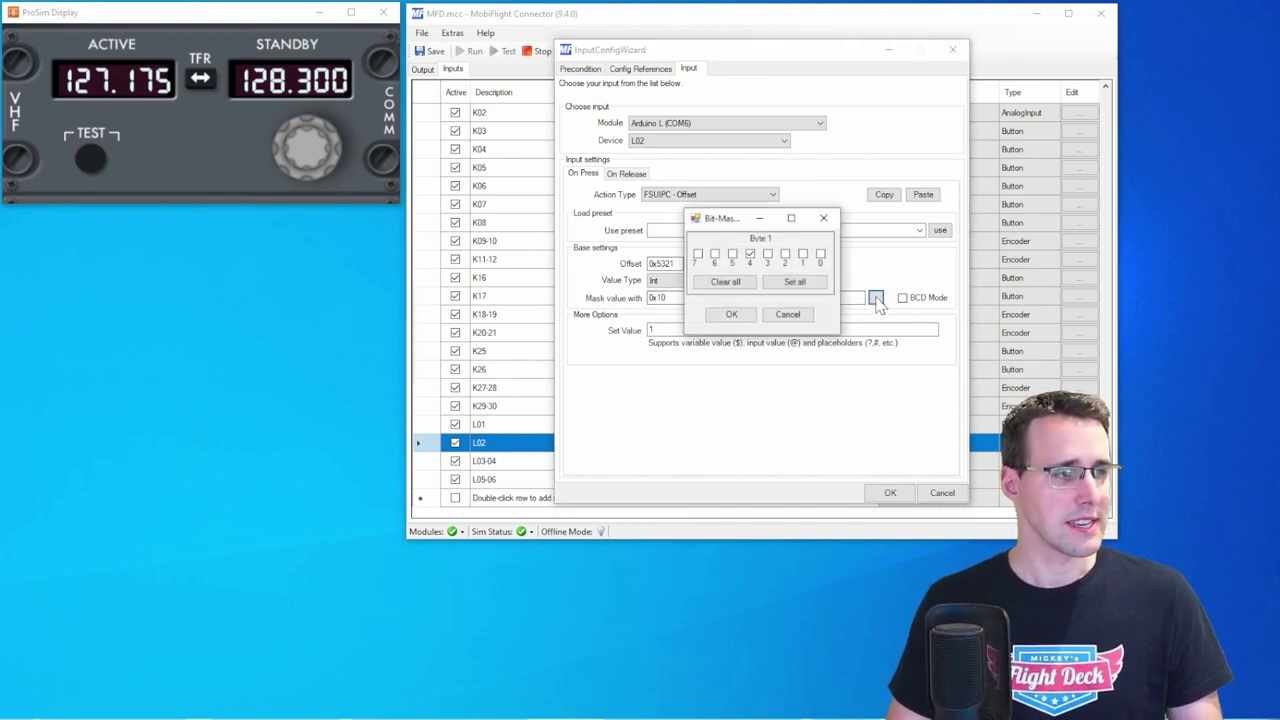
left_click(788, 315)
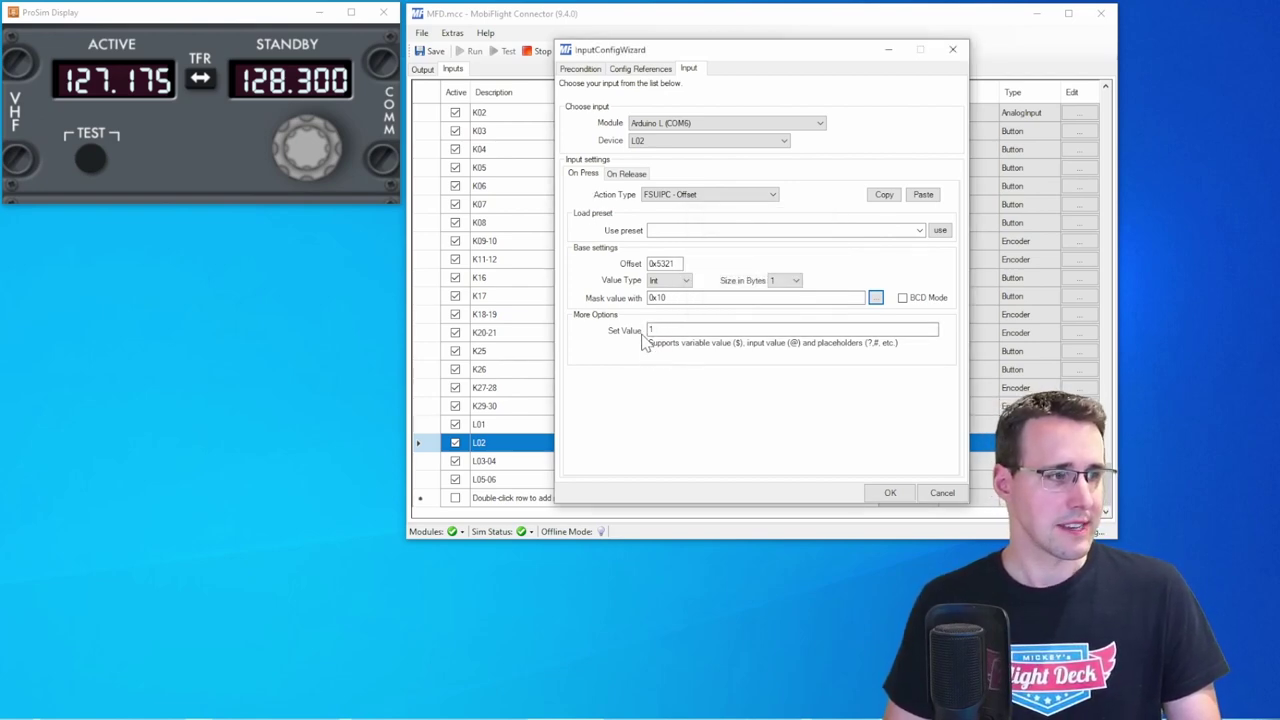
left_click(630, 174)
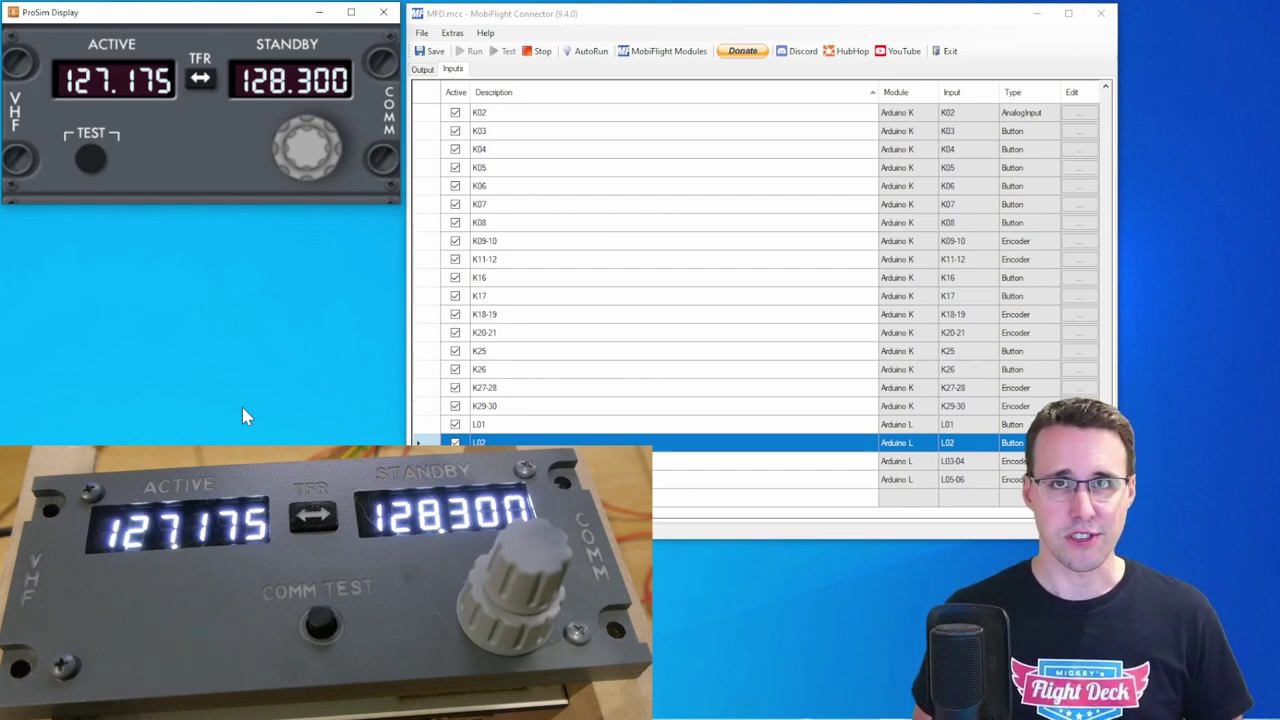
left_click(526, 70)
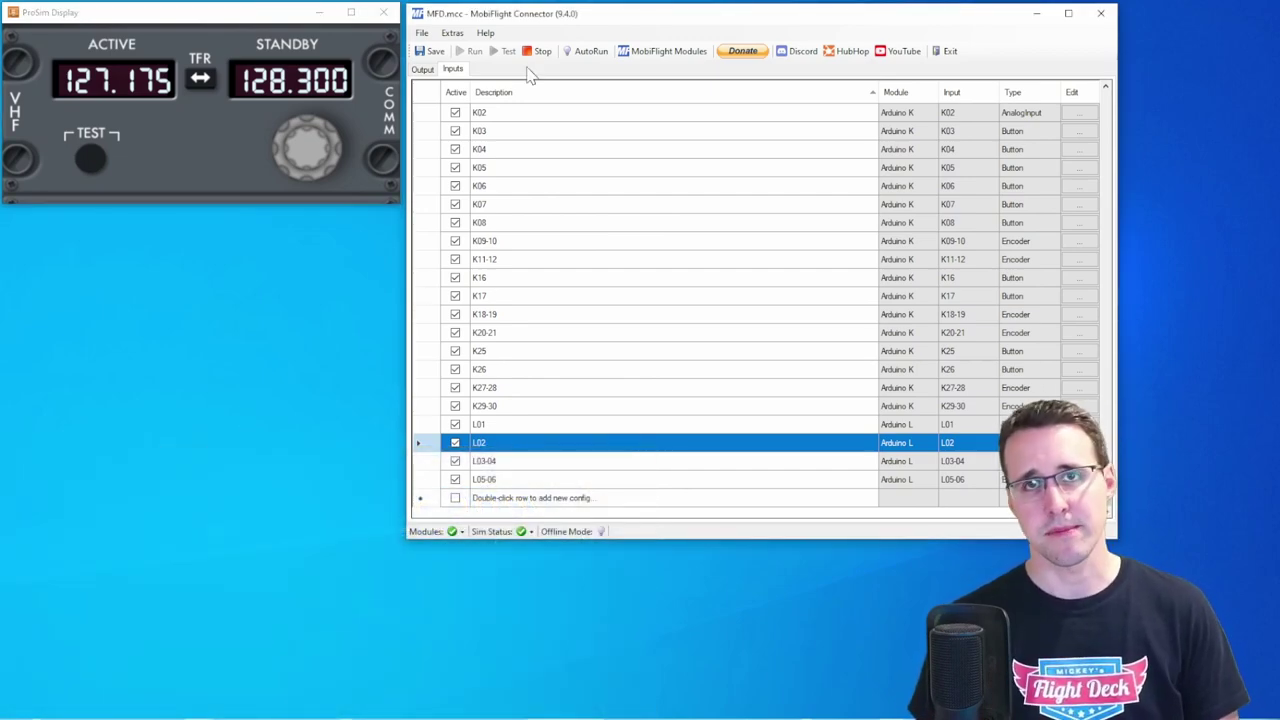
Step: Inspect the L01 button input's press action, offset bit mask and release action, and close its configuration
left_click(588, 426)
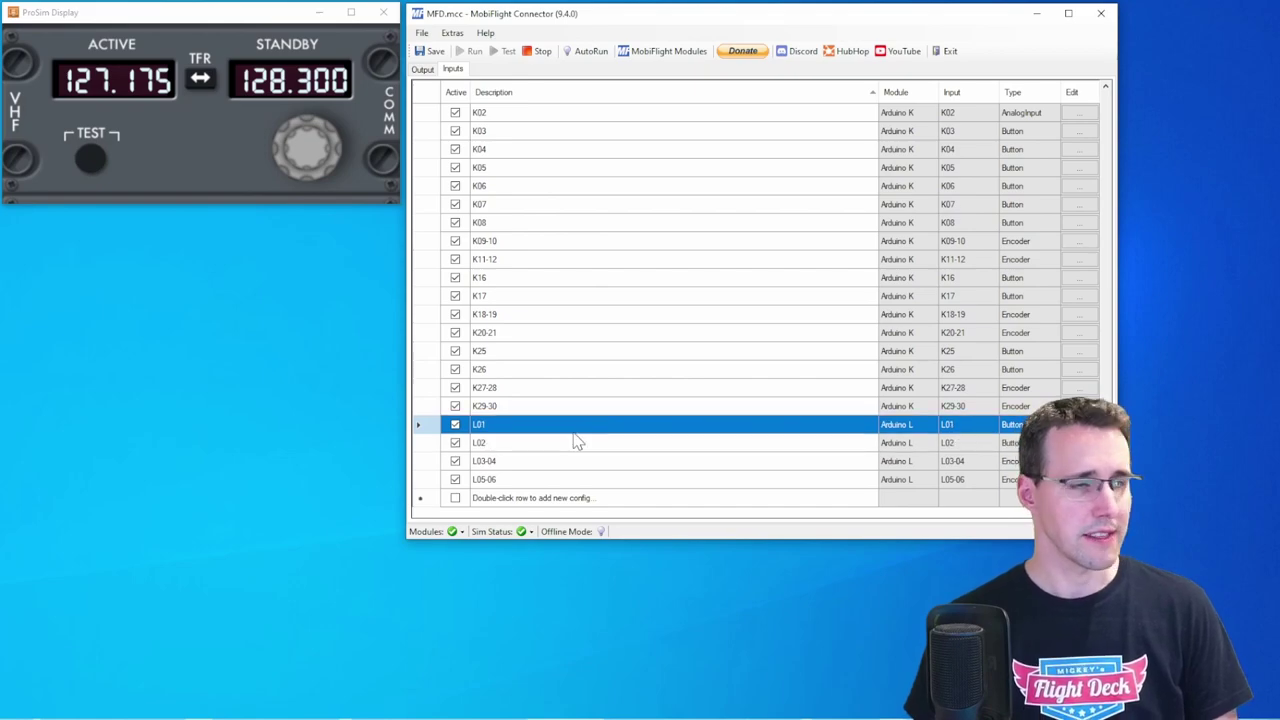
double_click(777, 430)
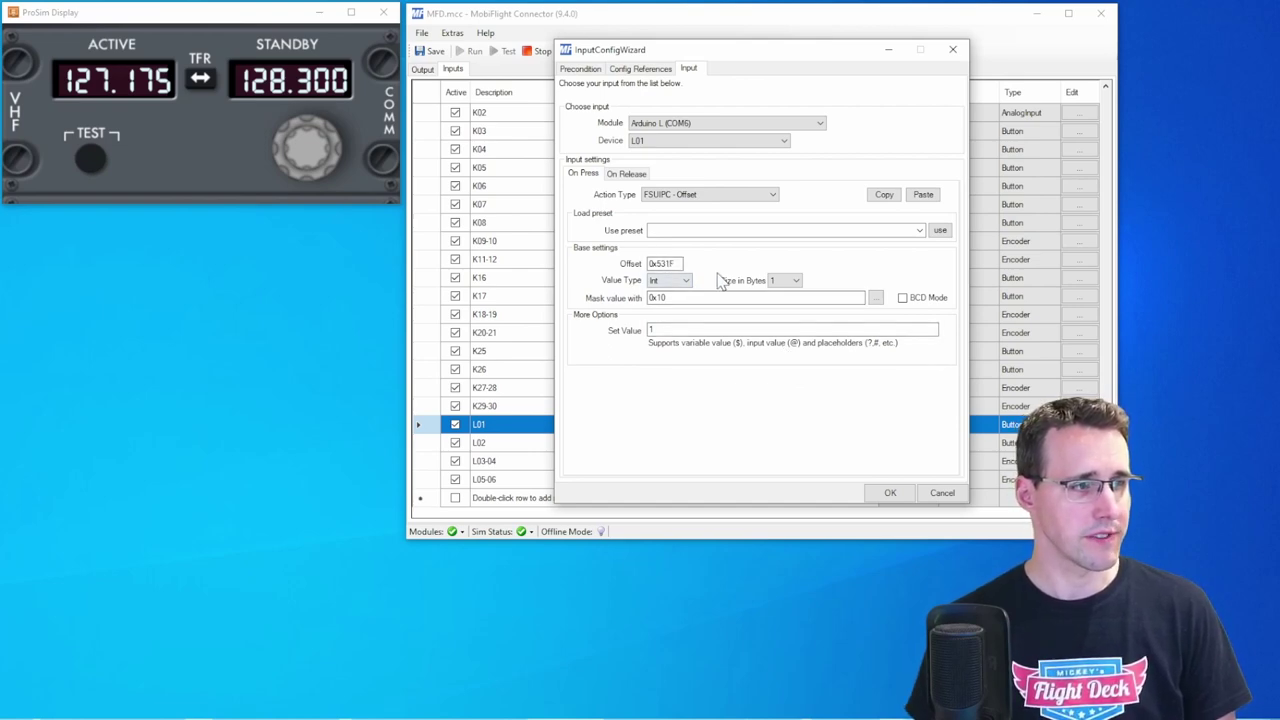
left_click(875, 297)
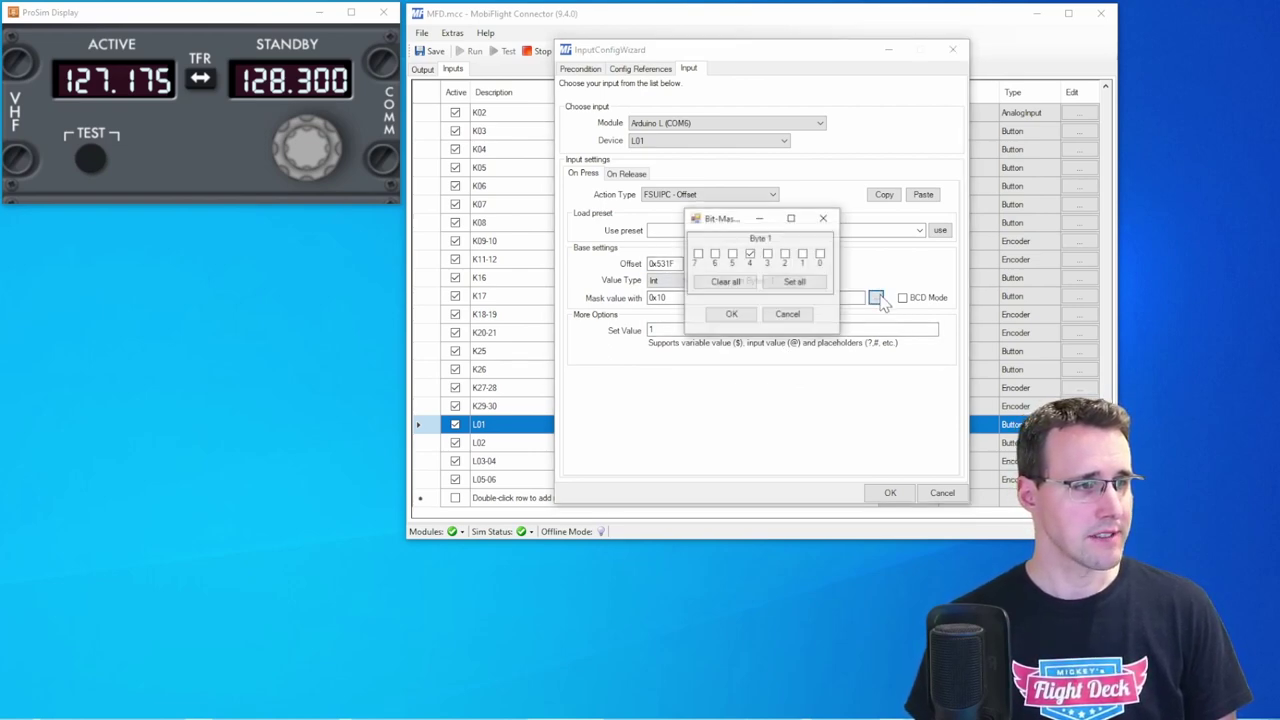
left_click(788, 315)
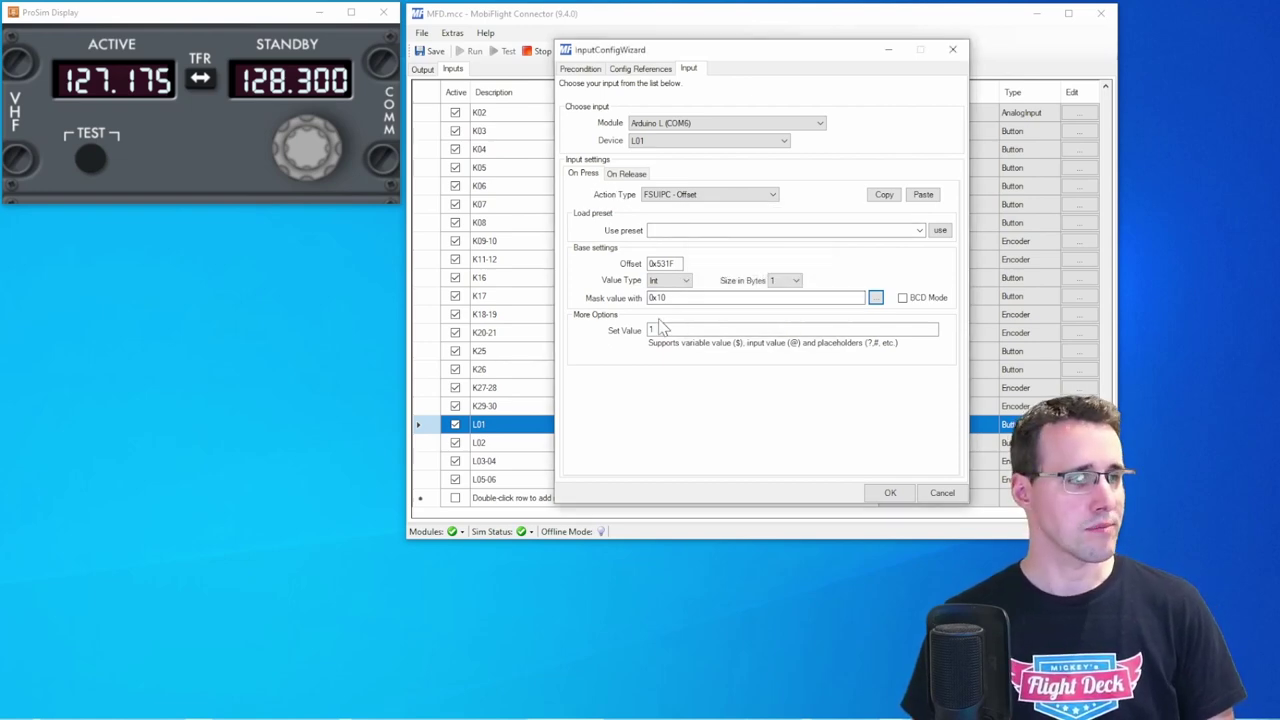
left_click(620, 173)
left_click(583, 173)
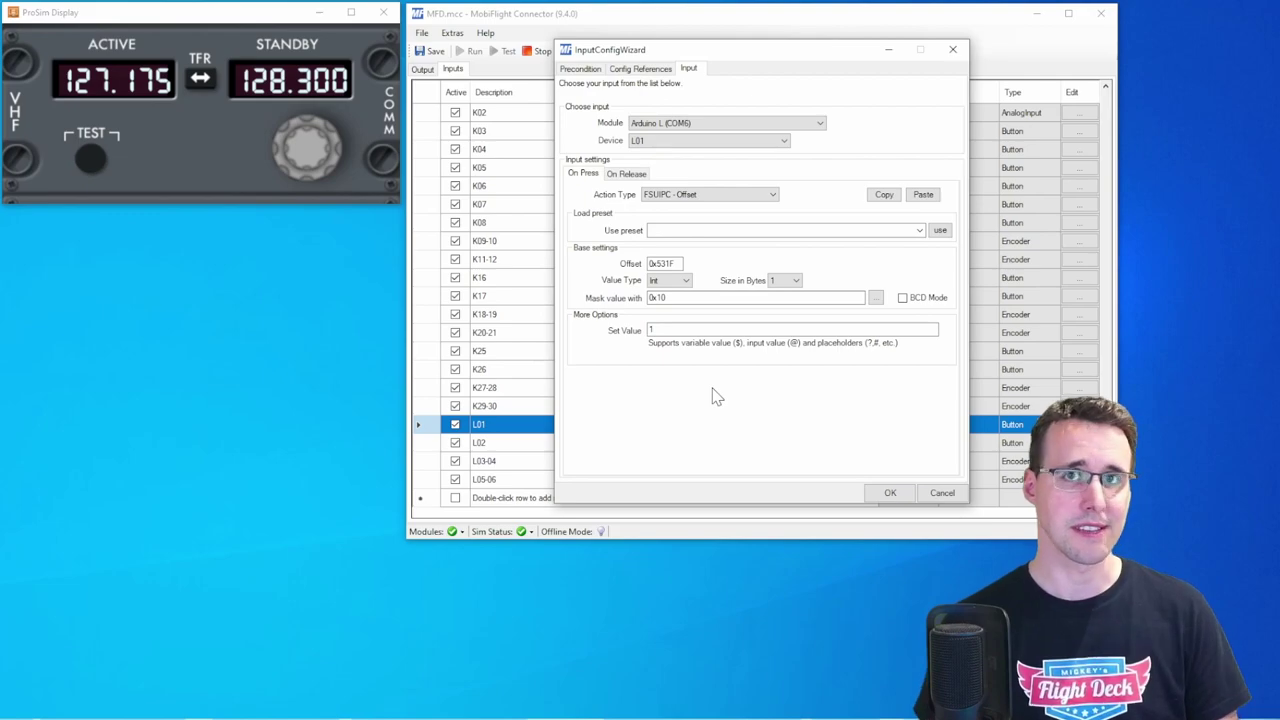
left_click(890, 490)
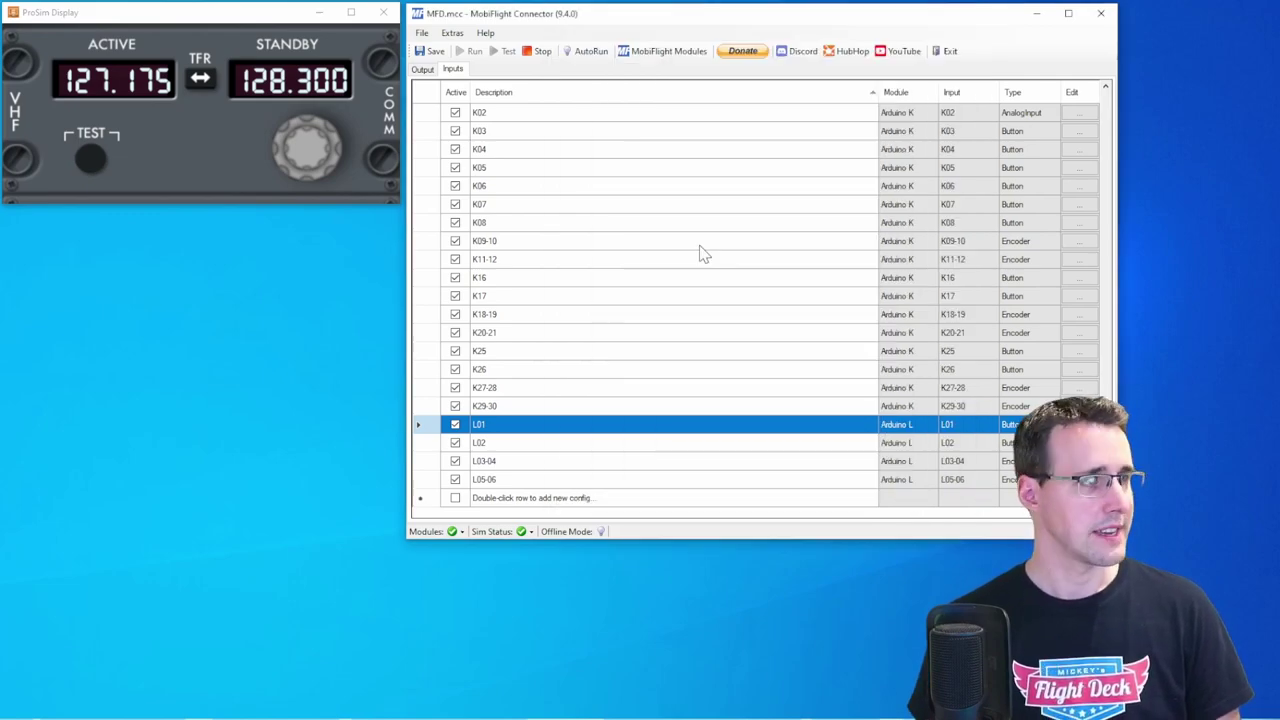
Step: Review the FSUIPC offset and comparison settings of the L01 VAR output config, and close its configuration
left_click(423, 70)
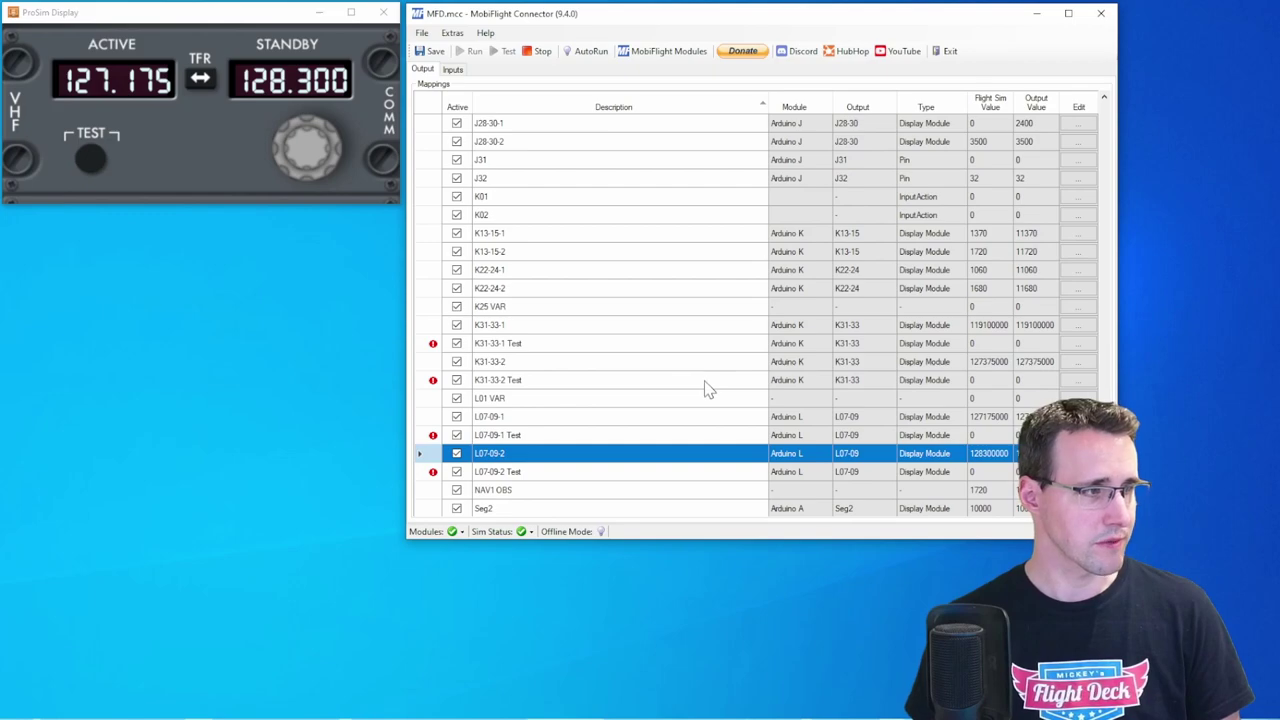
left_click(521, 400)
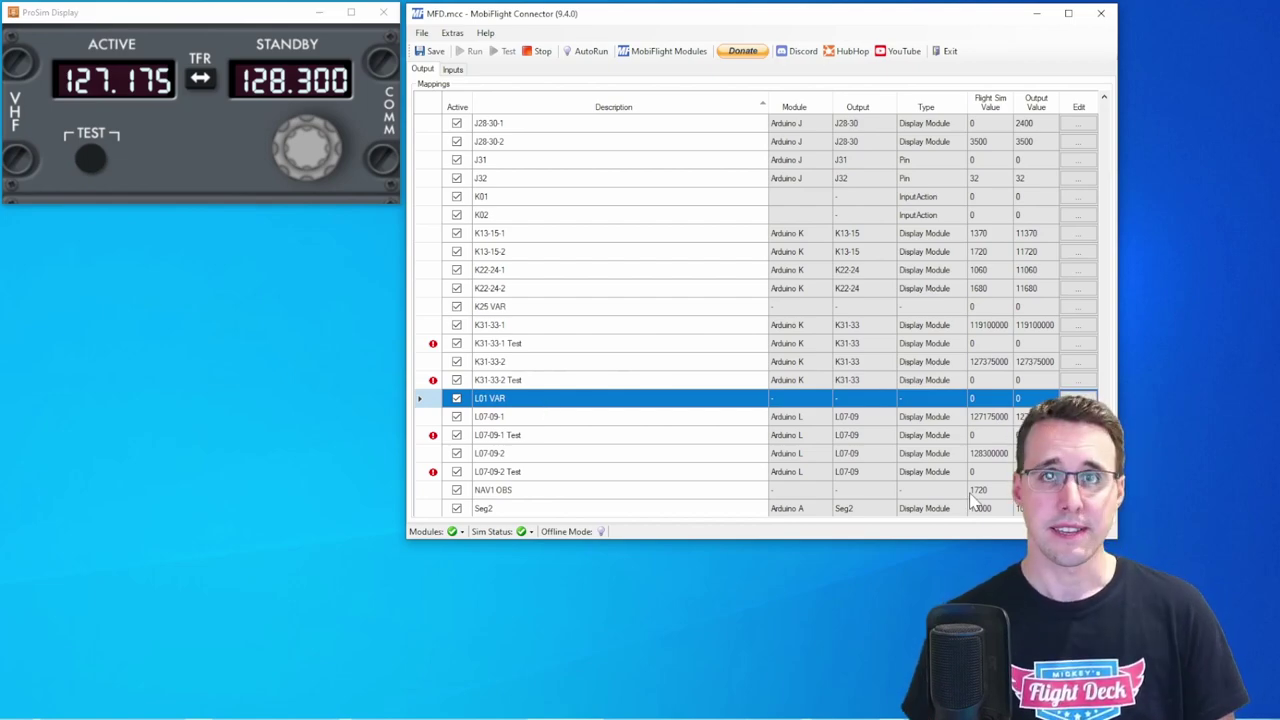
left_click(1078, 398)
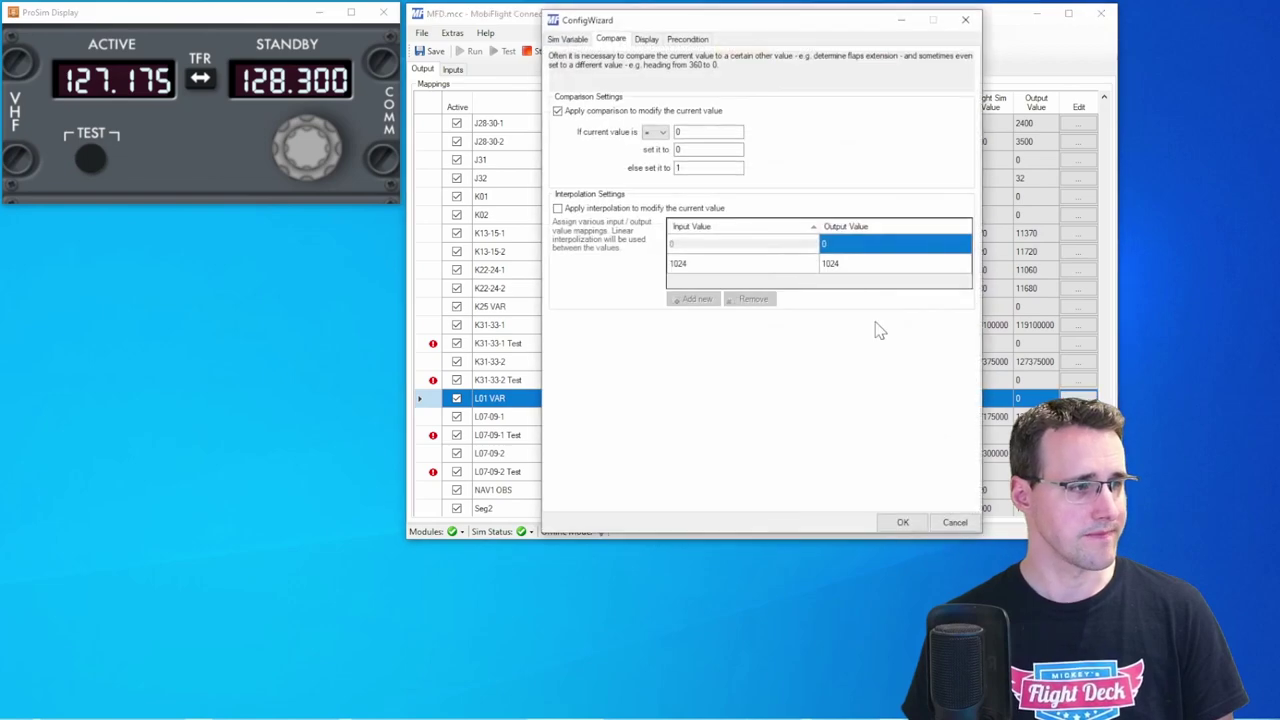
left_click(566, 39)
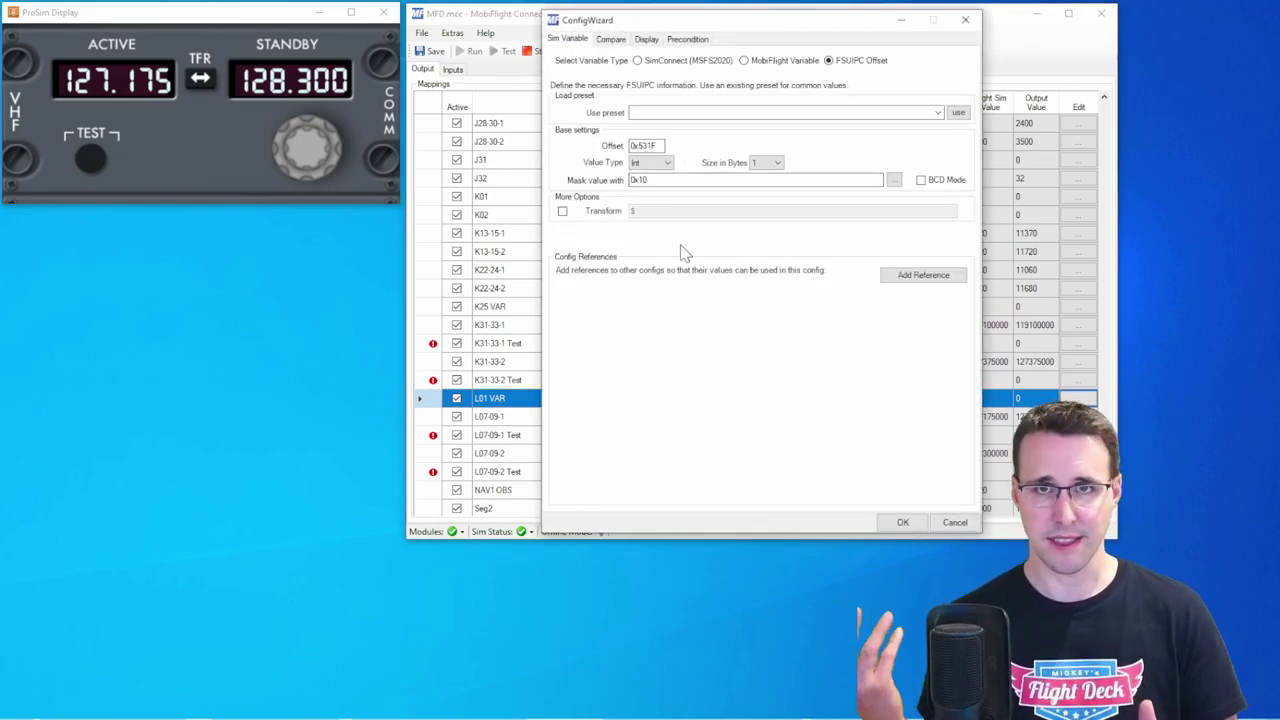
left_click(611, 39)
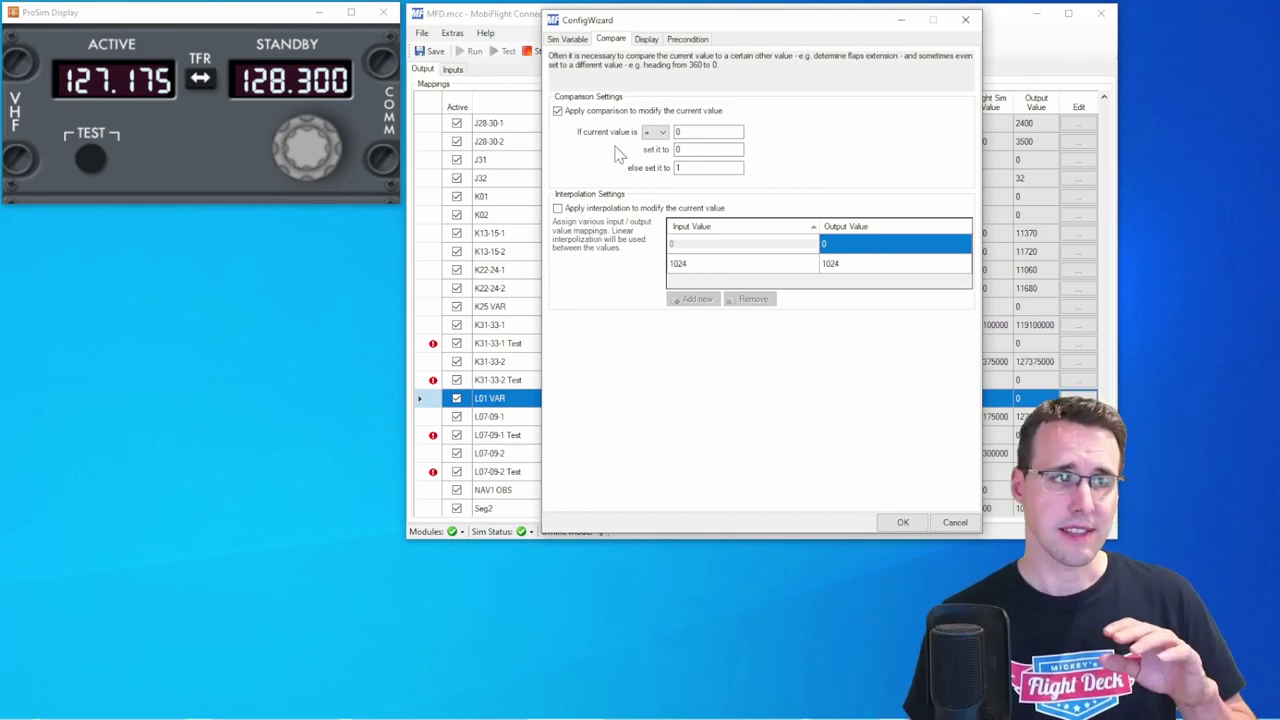
left_click_drag(695, 22, 605, 50)
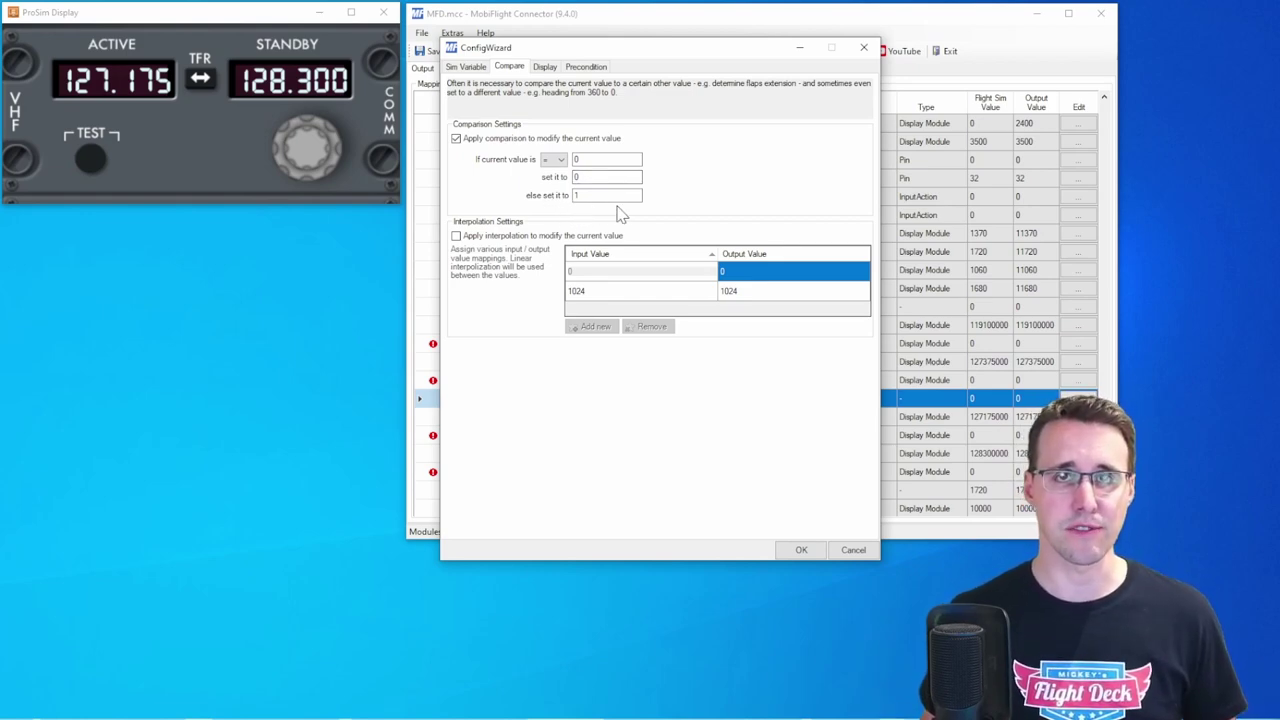
left_click(801, 551)
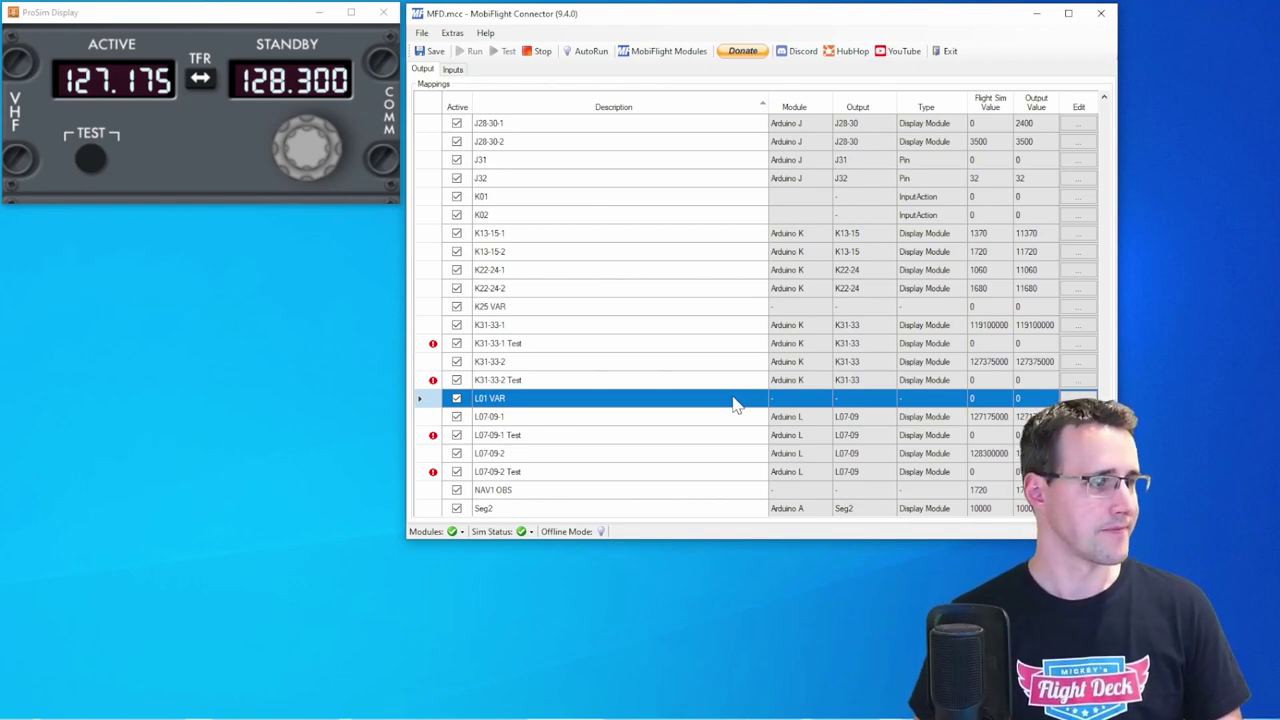
Step: Examine the transform setting and the L01 VAR precondition of the L07-09-1 Test output config, and close it without changes
left_click(557, 440)
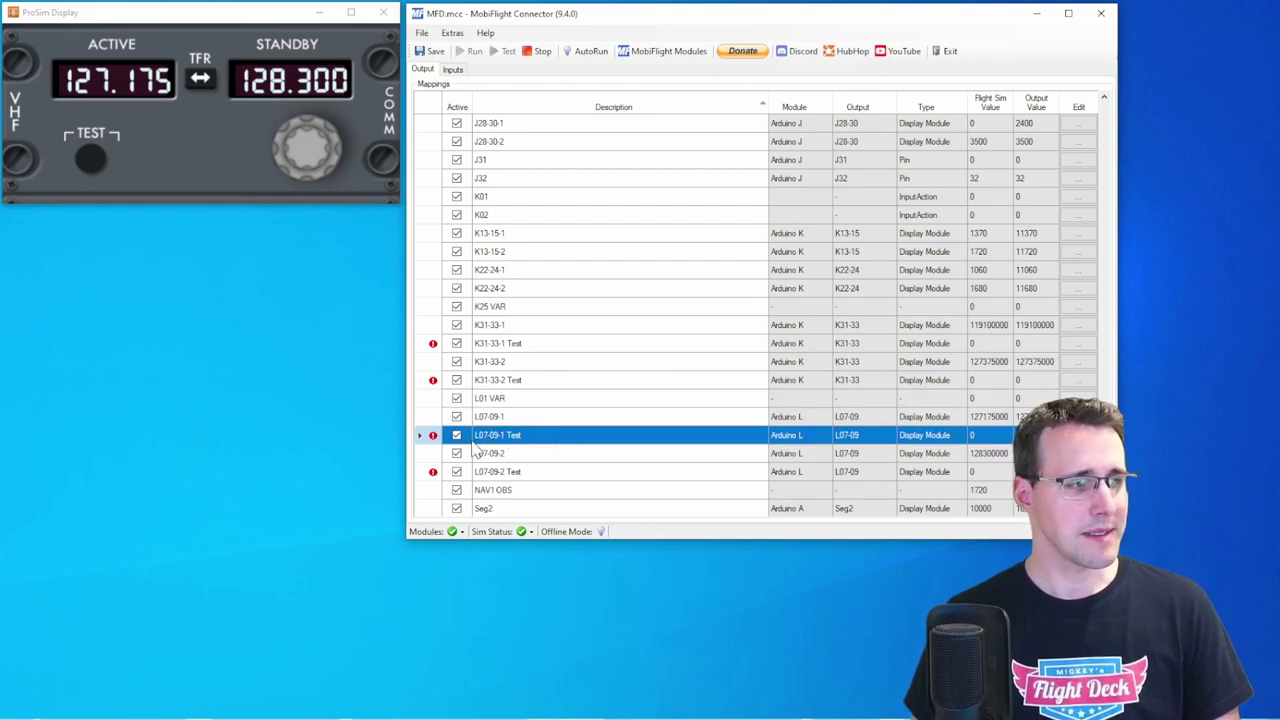
double_click(551, 443)
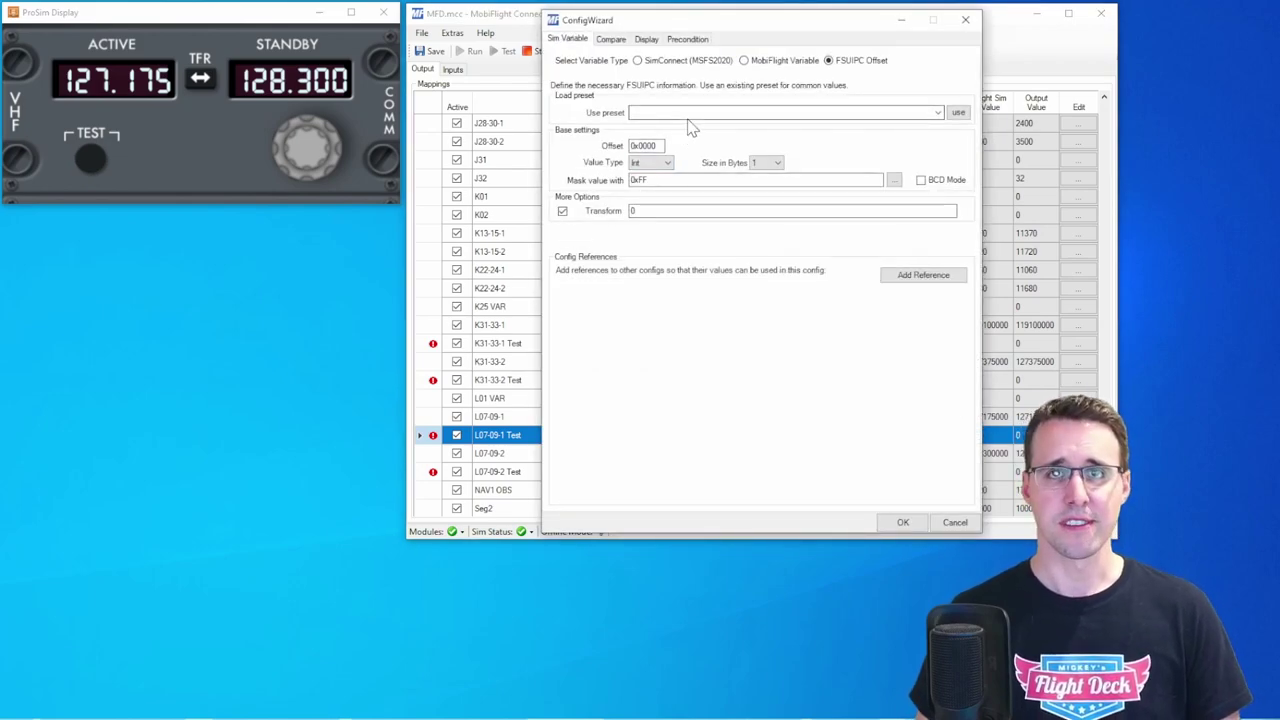
left_click(562, 212)
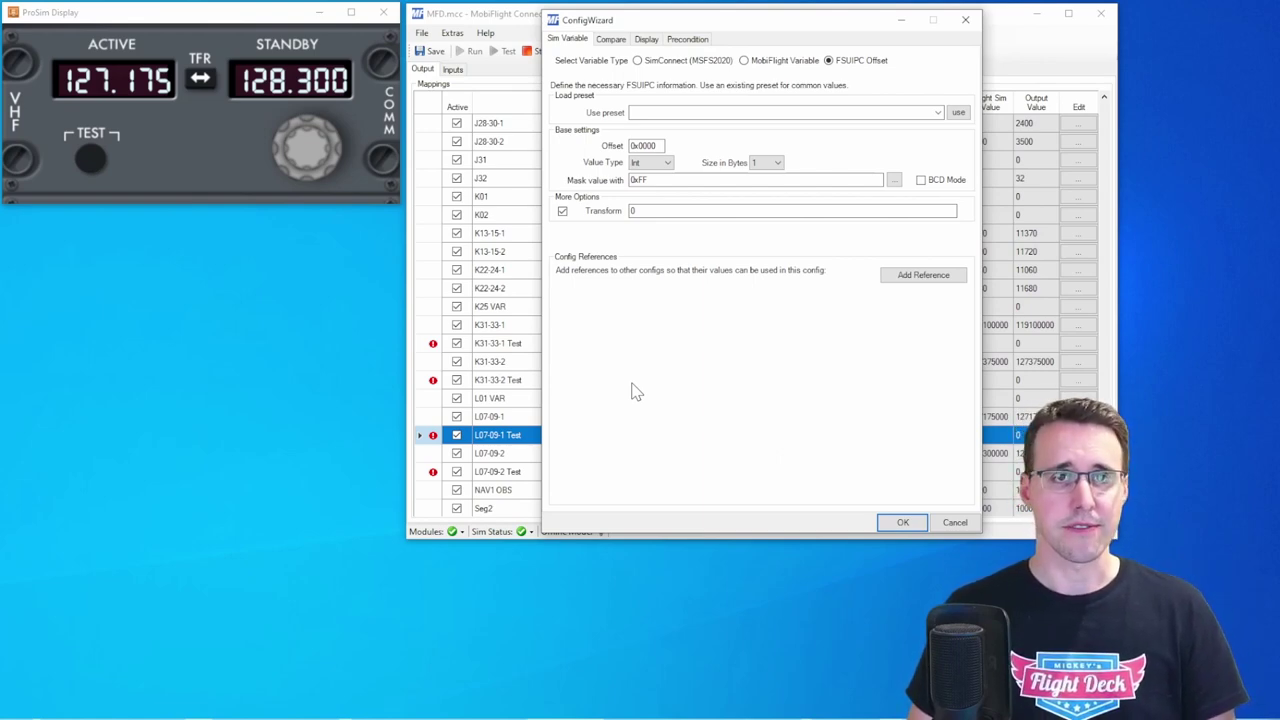
left_click(688, 40)
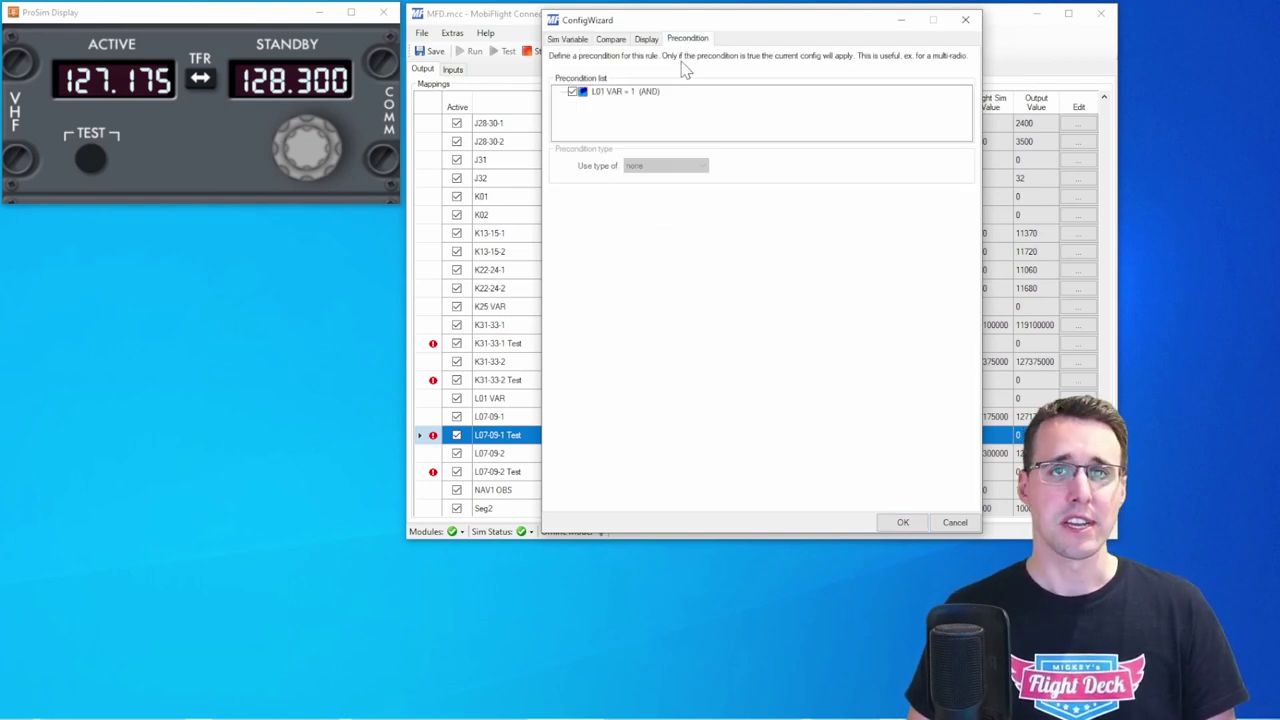
left_click(648, 92)
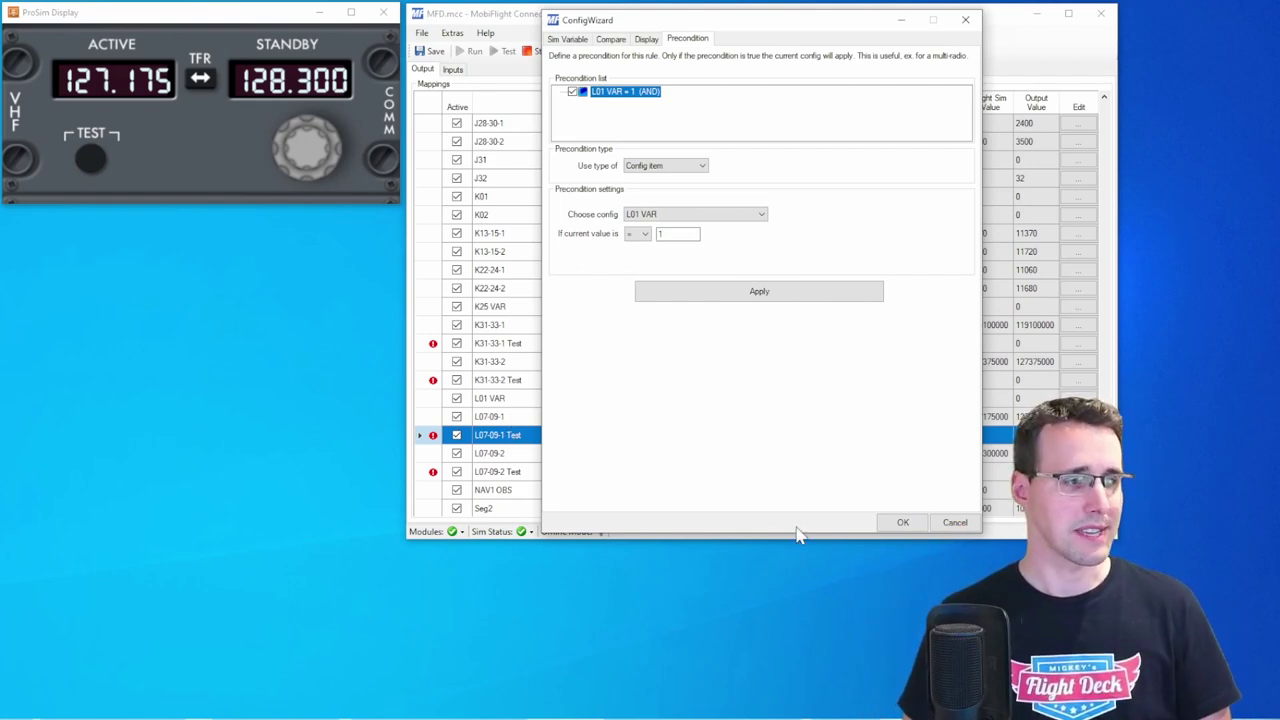
left_click(950, 523)
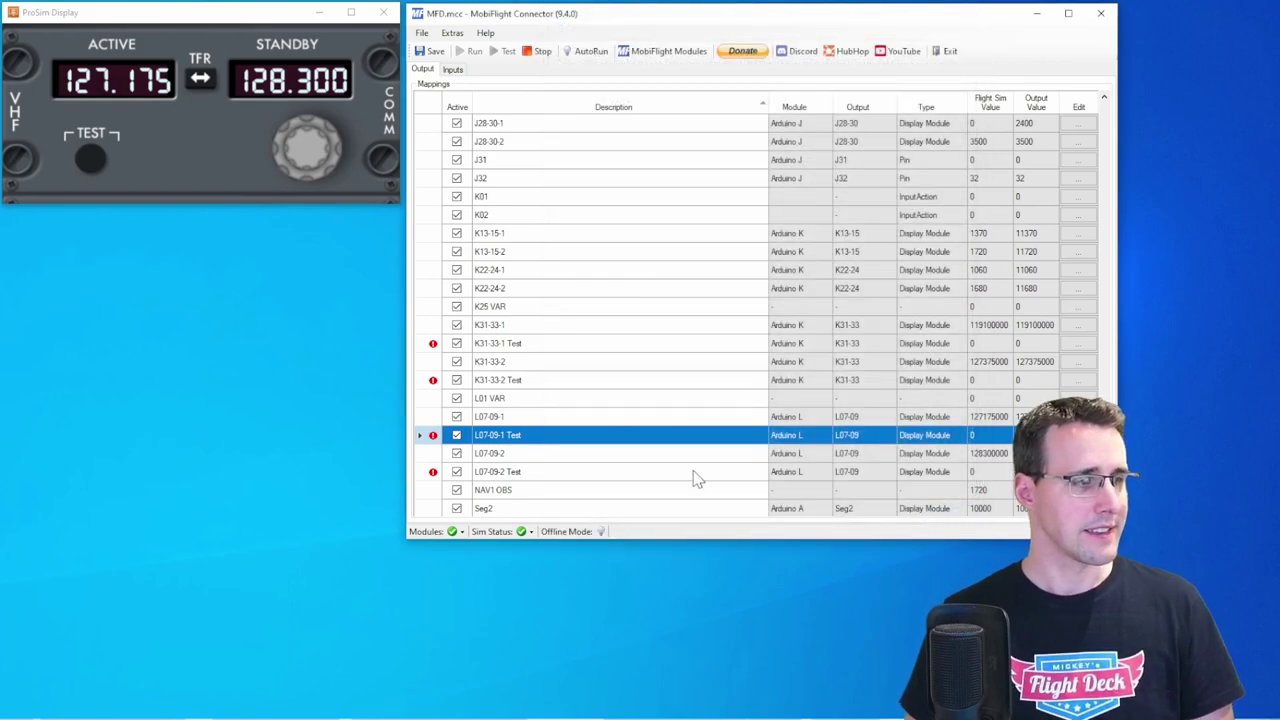
Step: Examine the L01 VAR precondition of the L07-09-1 output config, and close its configuration
left_click(622, 419)
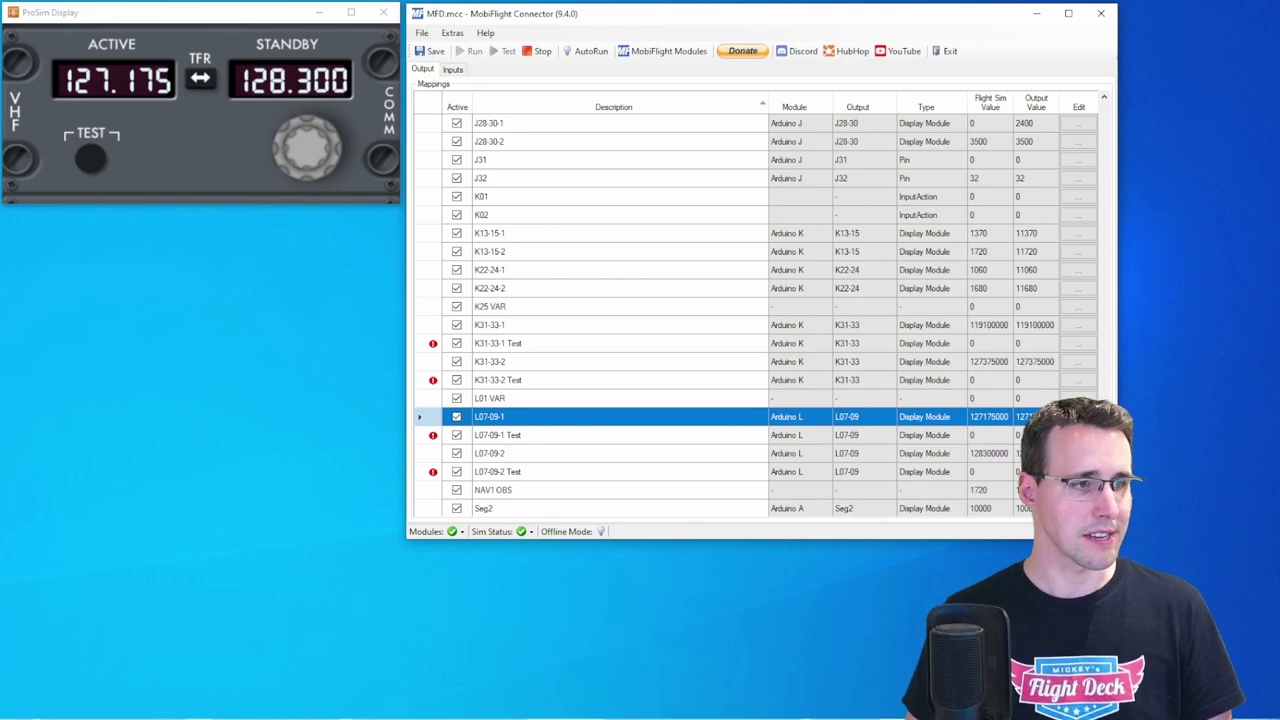
left_click(1078, 416)
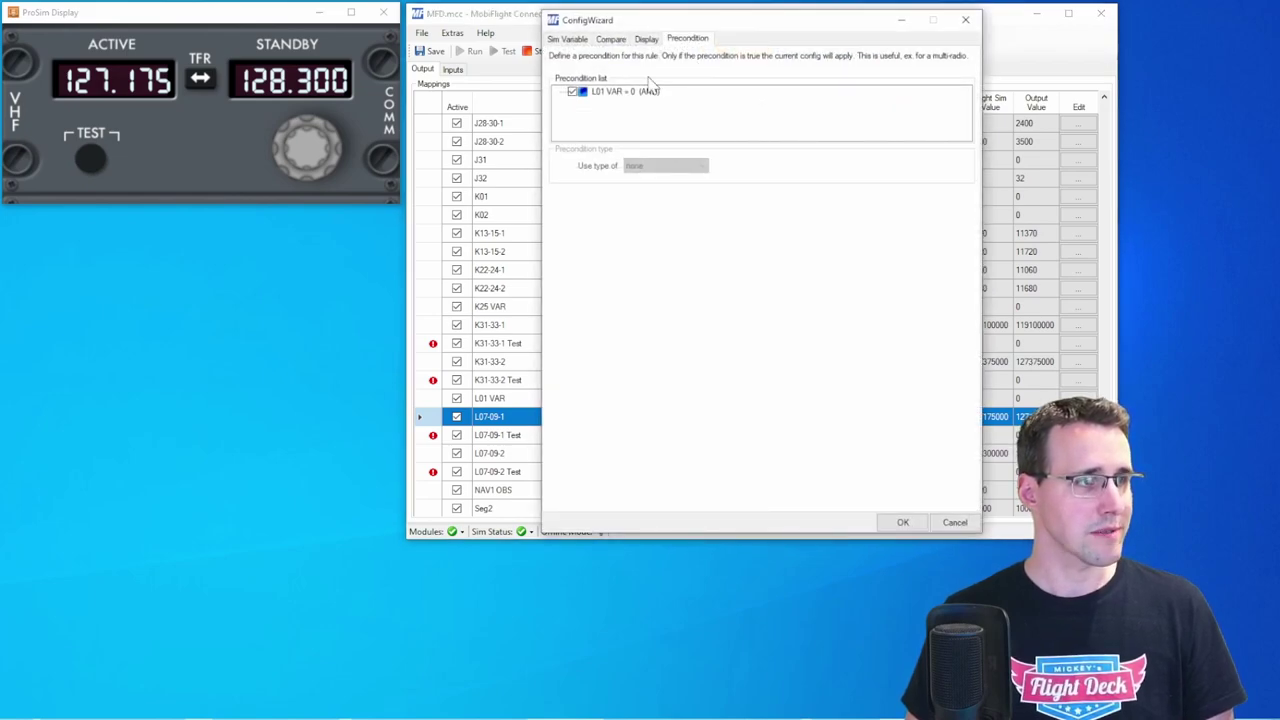
left_click(627, 92)
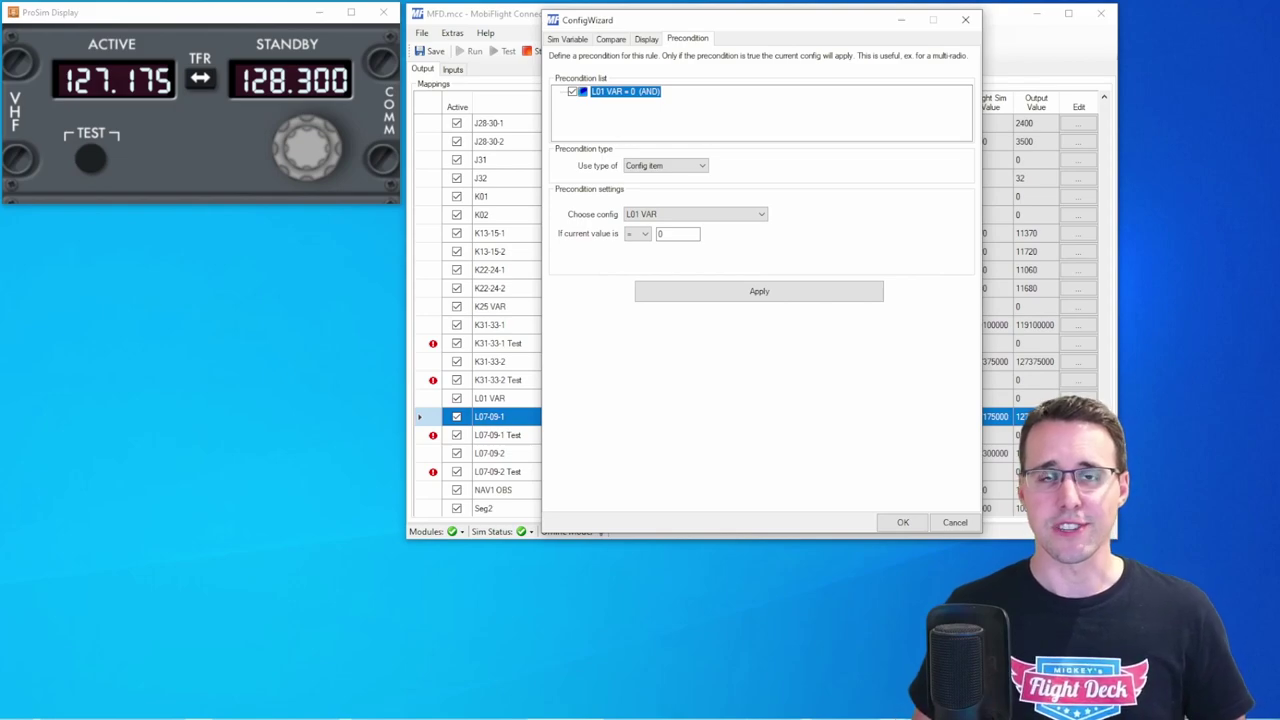
key("Return")
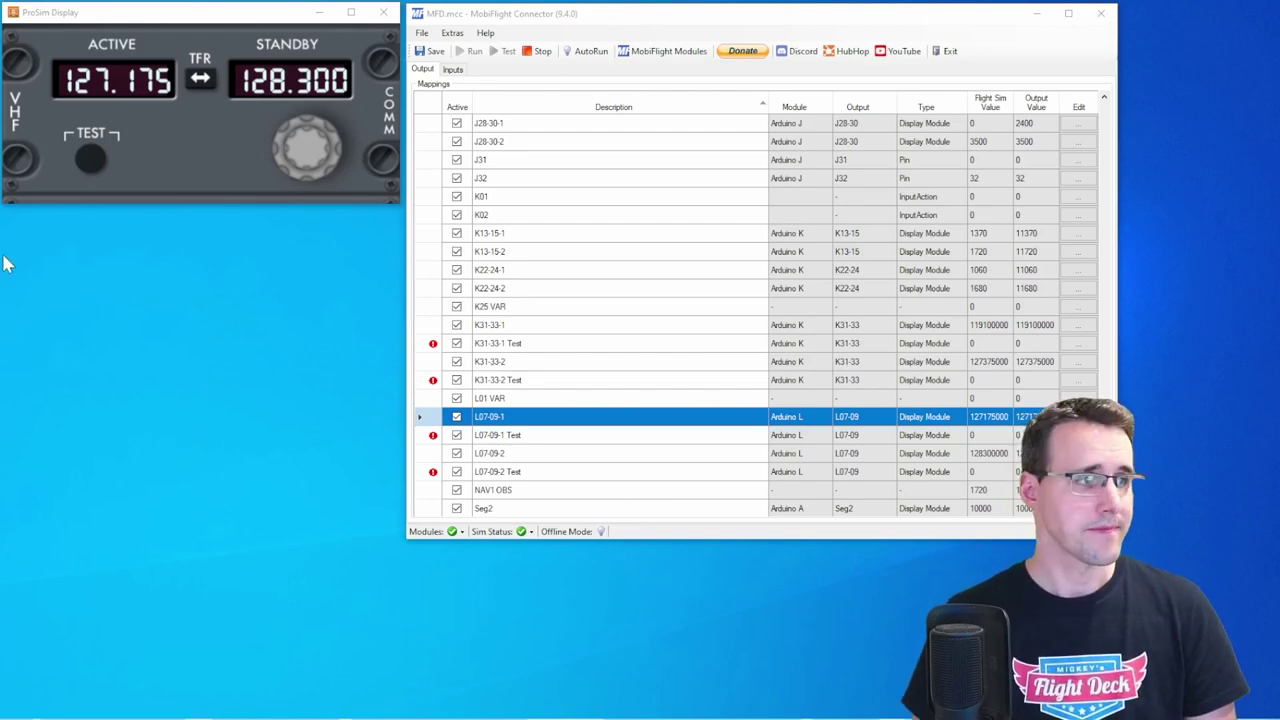
Step: Locate the L03-04 encoder among the input configs, and review the sim variable settings of the COM1 Stdby output config
left_click(453, 70)
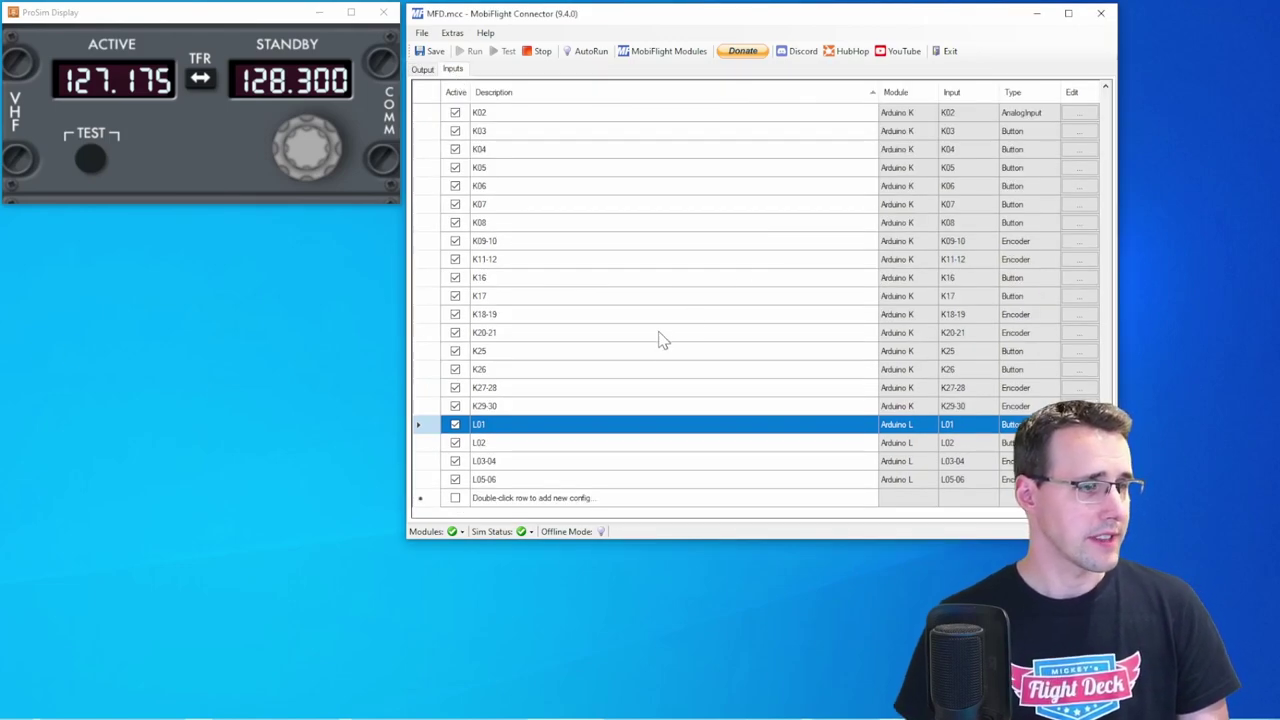
left_click(530, 465)
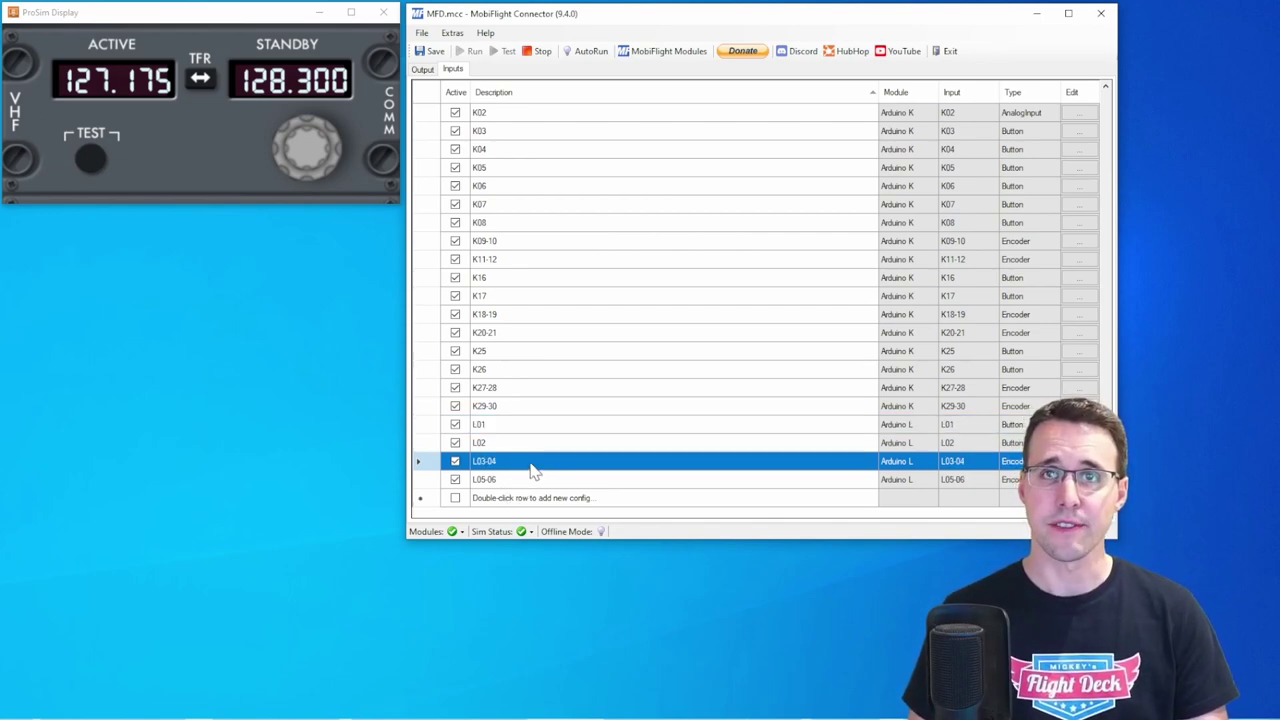
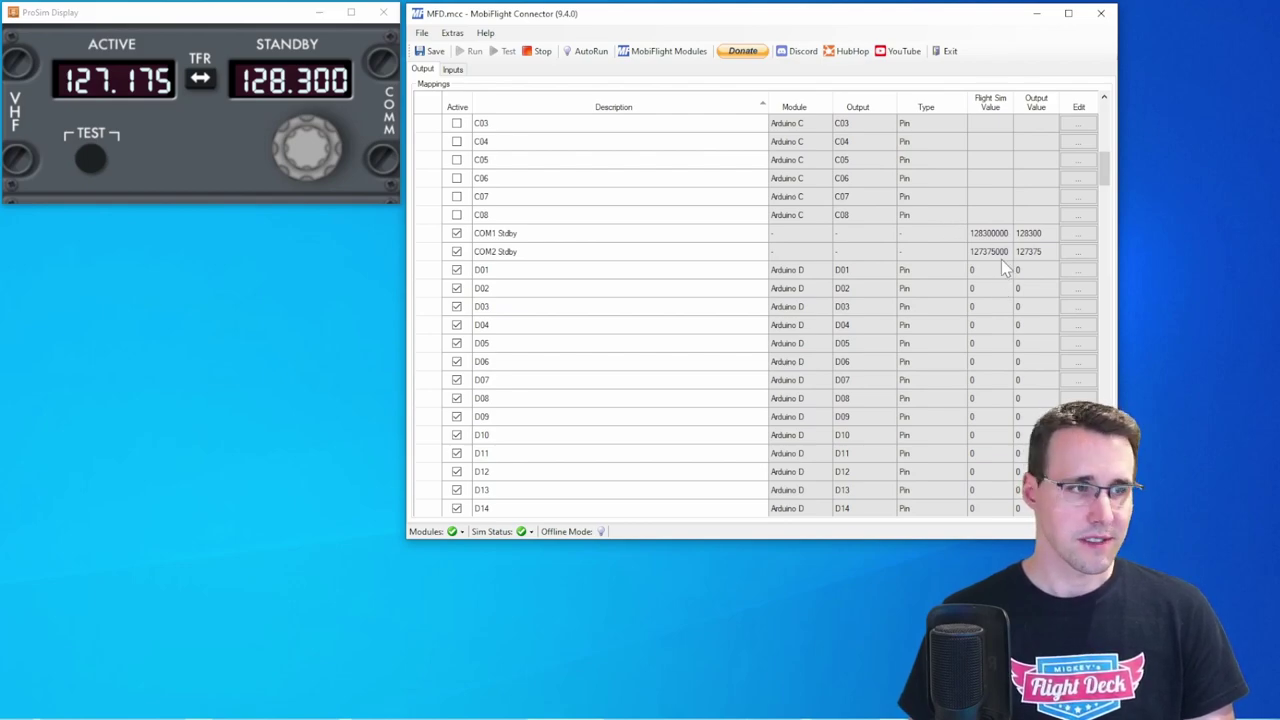
left_click(1073, 239)
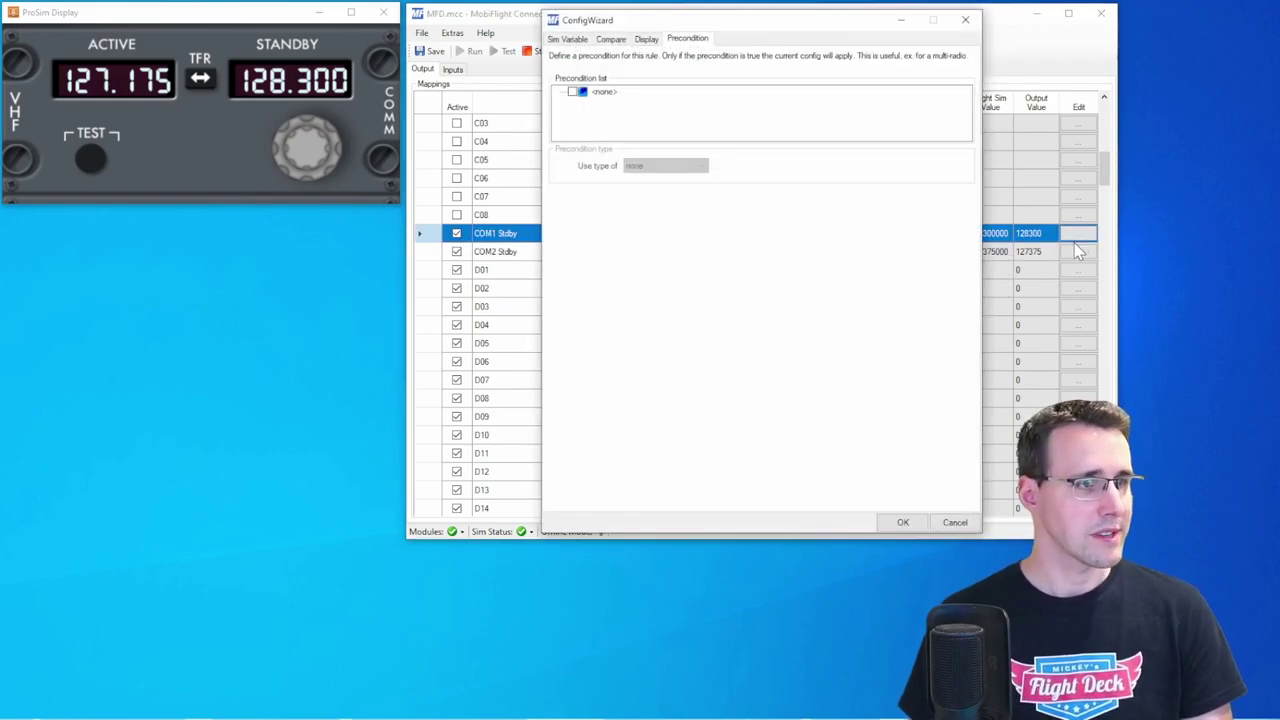
left_click(575, 42)
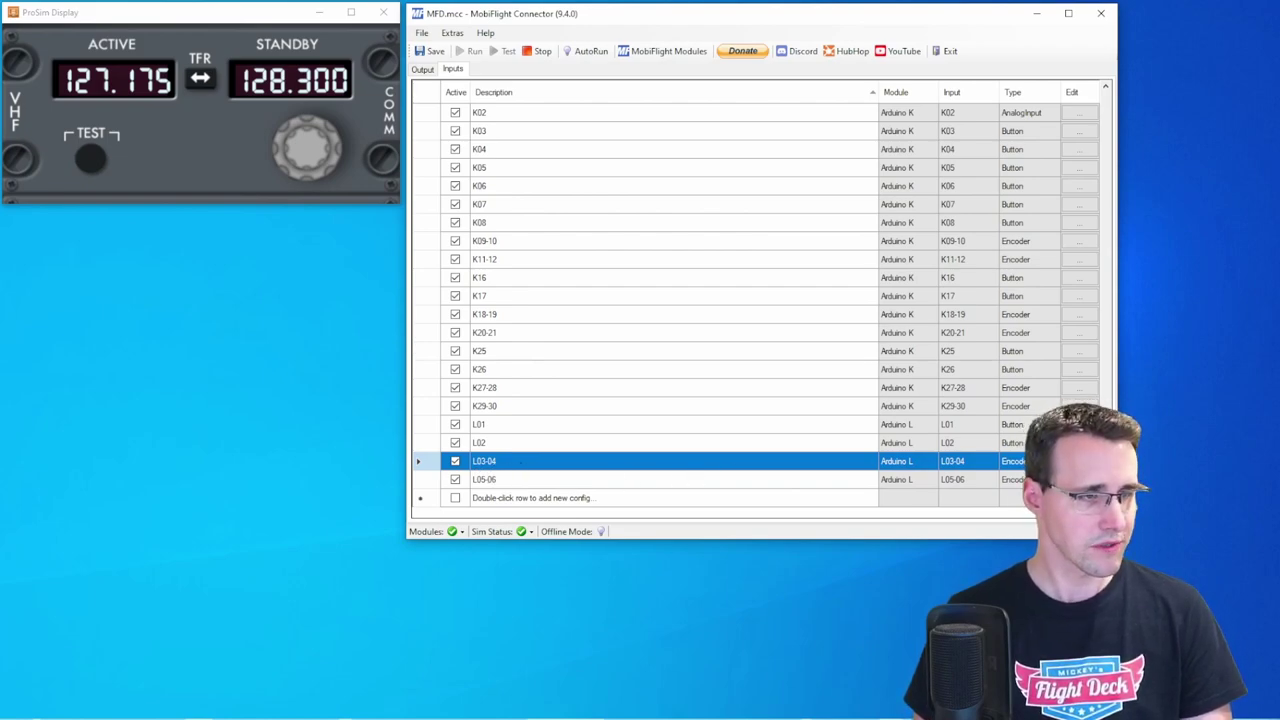
Step: Inspect the L03-04 encoder's config reference and its left-turn and right-turn set value formulas, and close its configuration
double_click(520, 462)
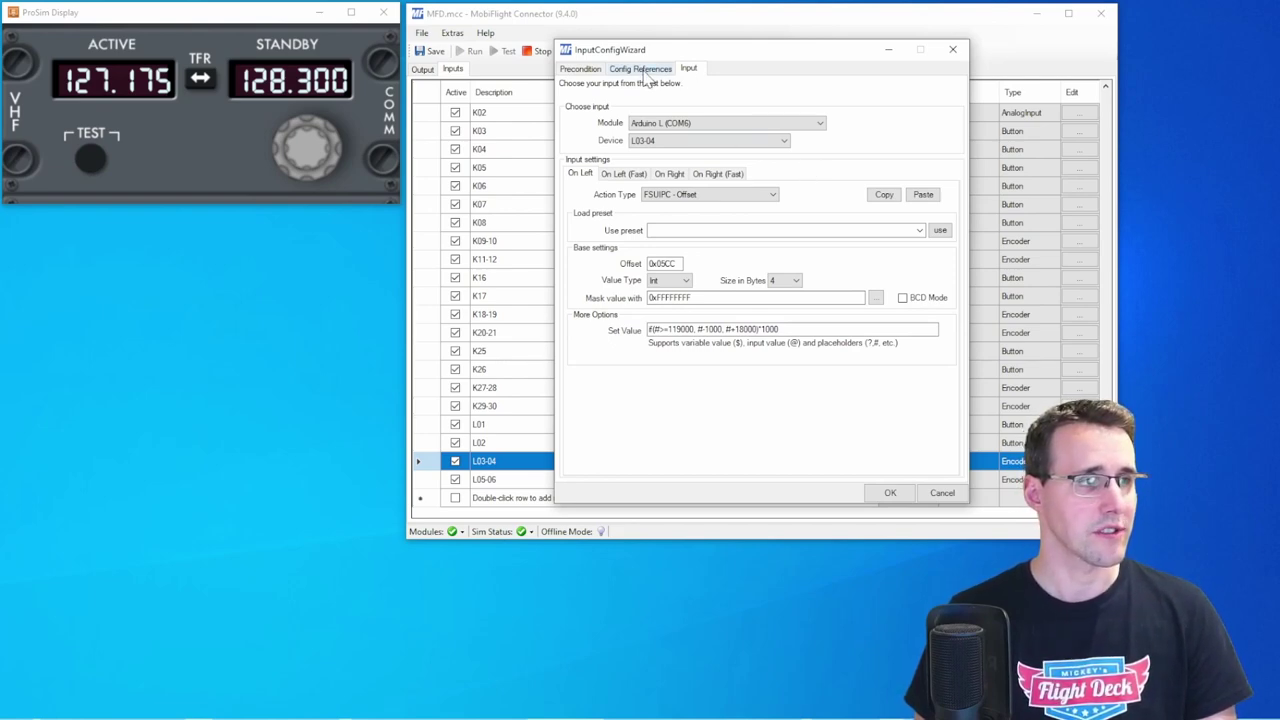
left_click(641, 70)
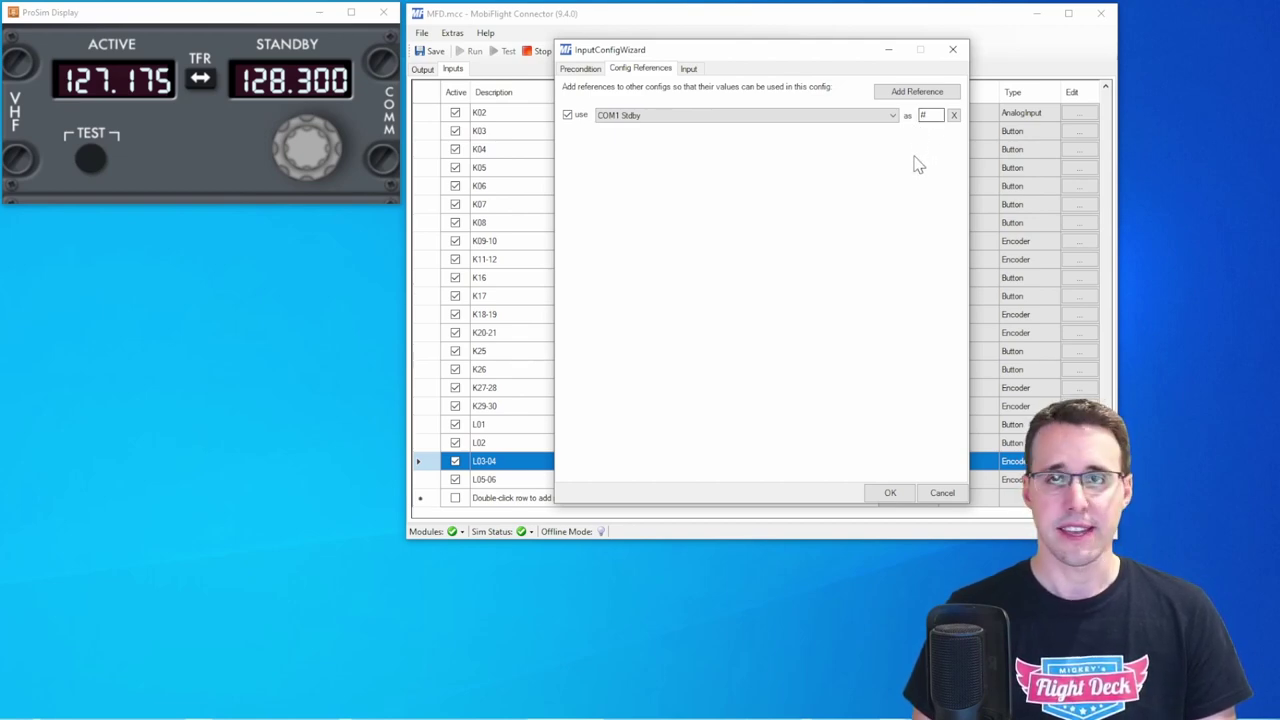
left_click(689, 69)
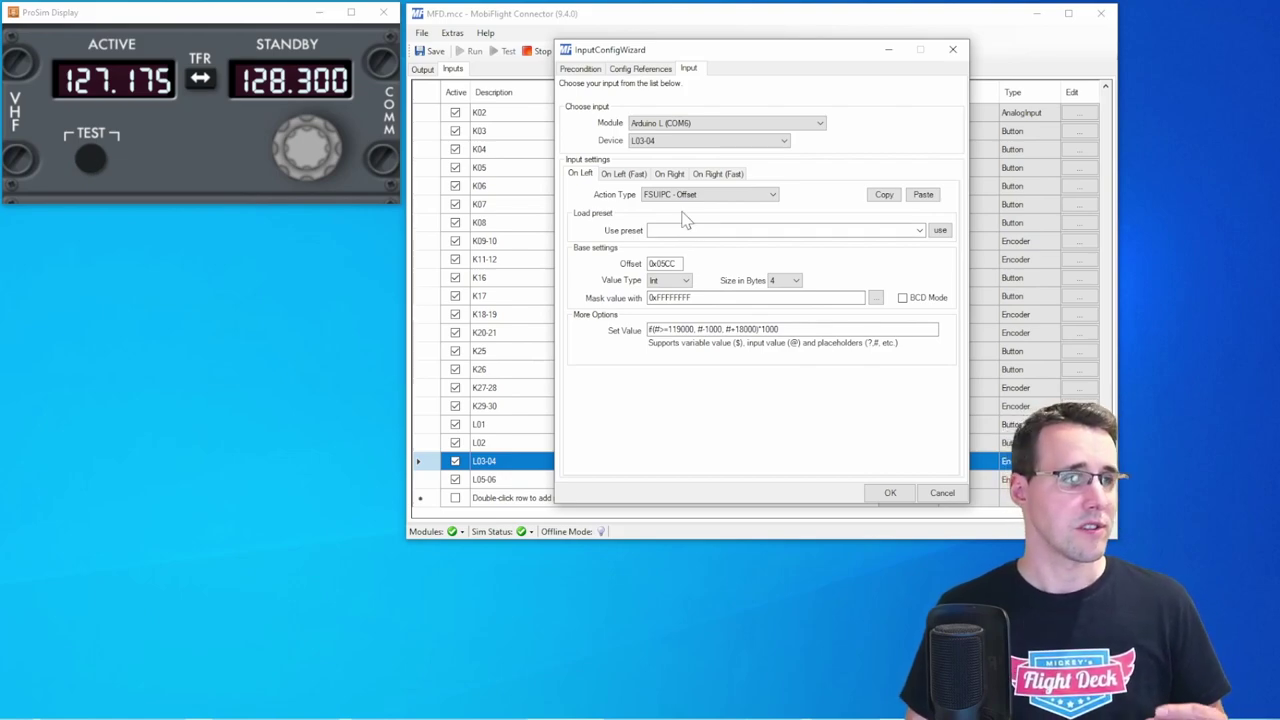
left_click(670, 175)
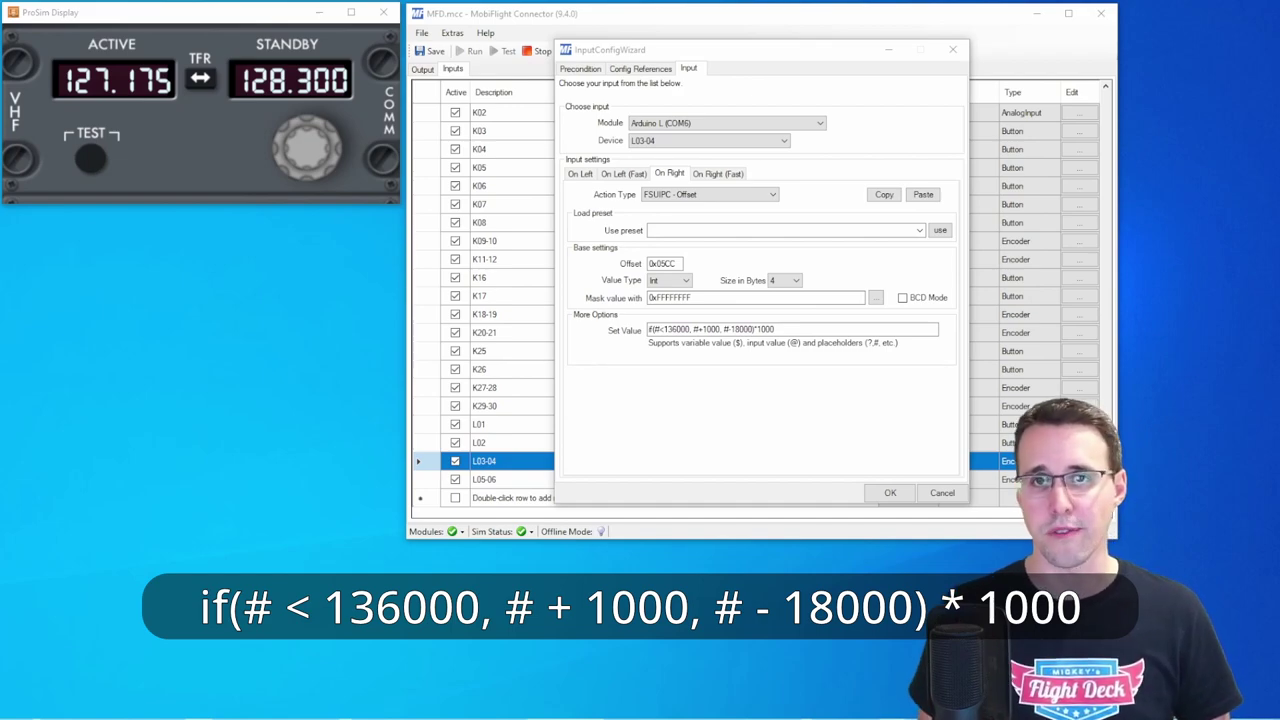
key("Return")
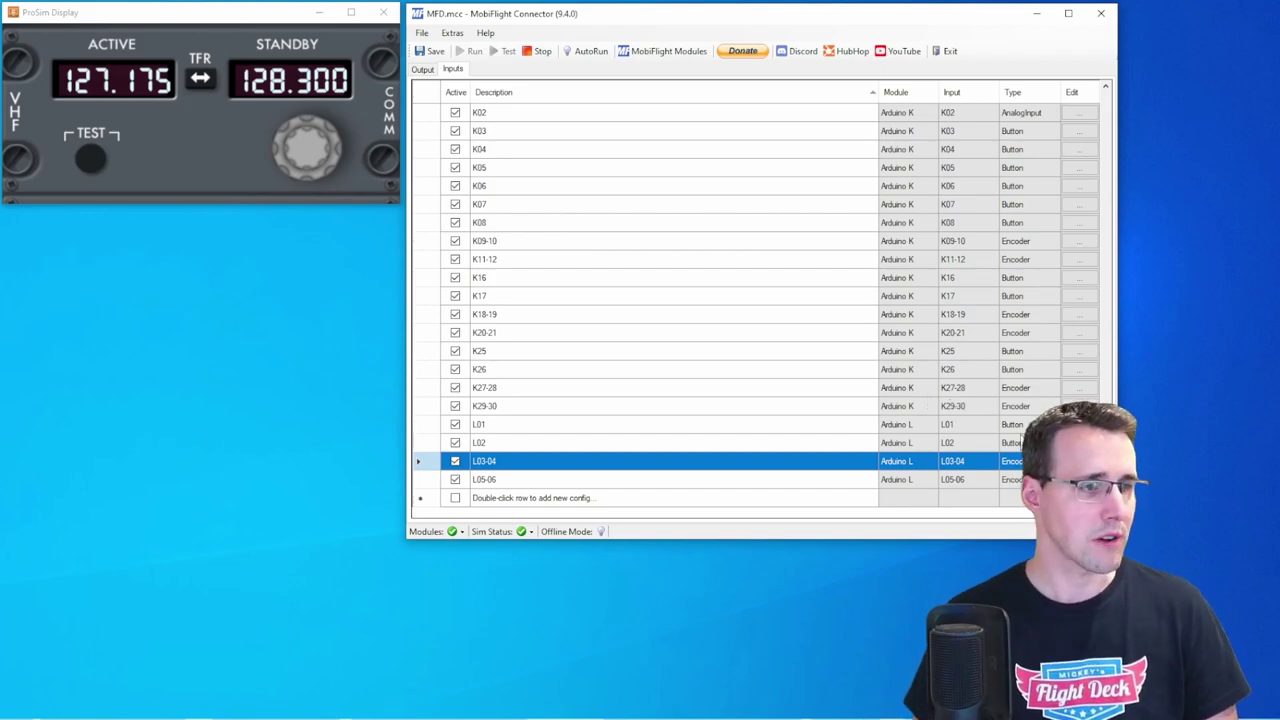
Step: Inspect the L05-06 encoder's left-turn and right-turn FSUIPC offset actions, including their set value formulas
double_click(680, 479)
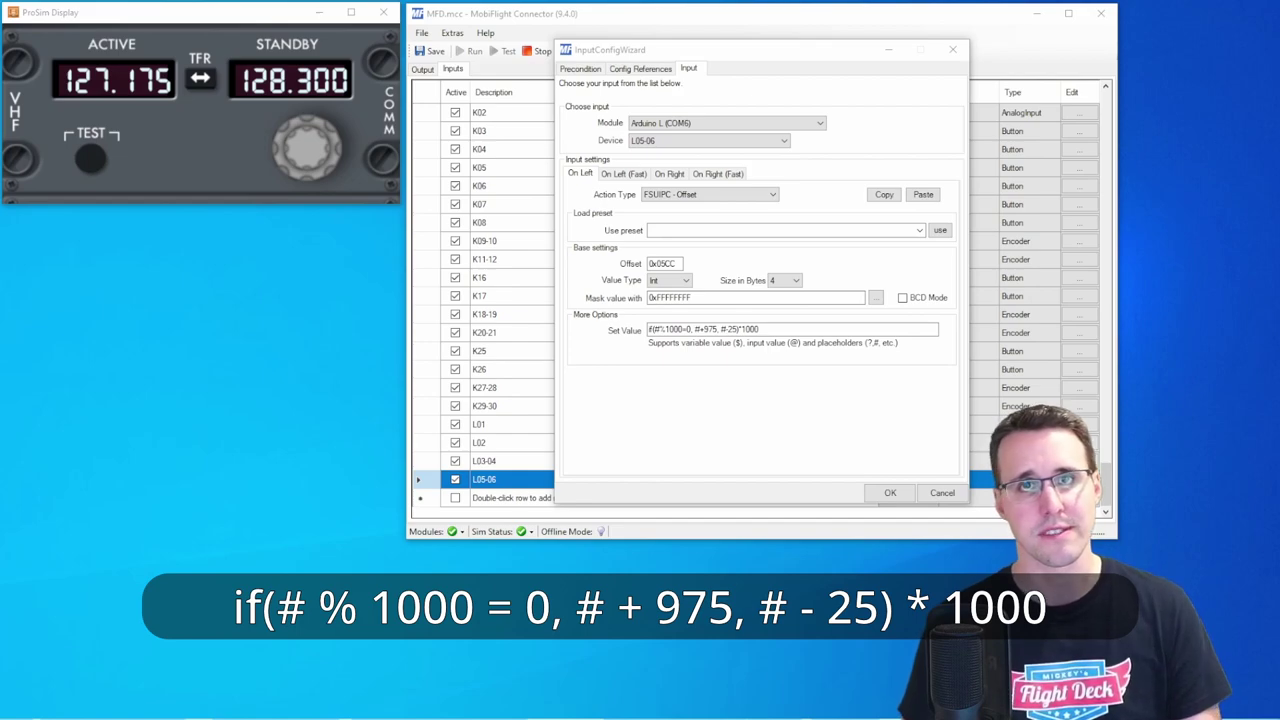
left_click(670, 176)
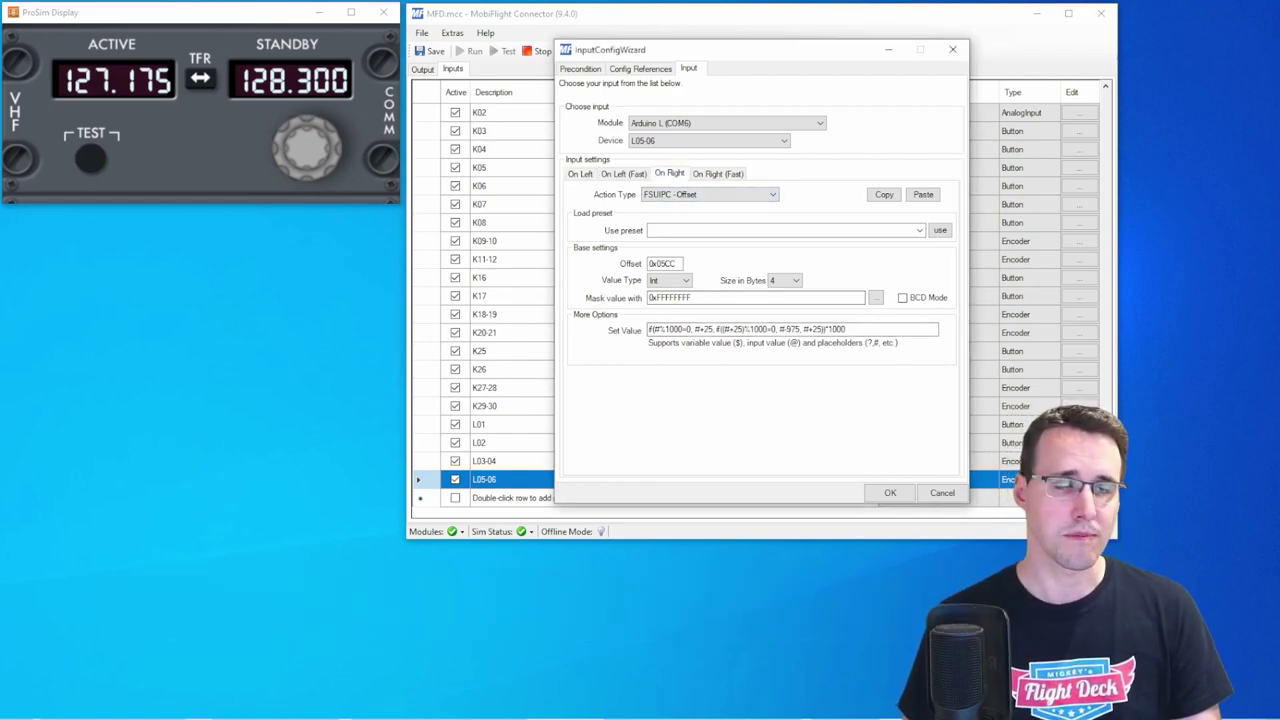
left_click_drag(846, 329, 648, 329)
key("alt+Tab")
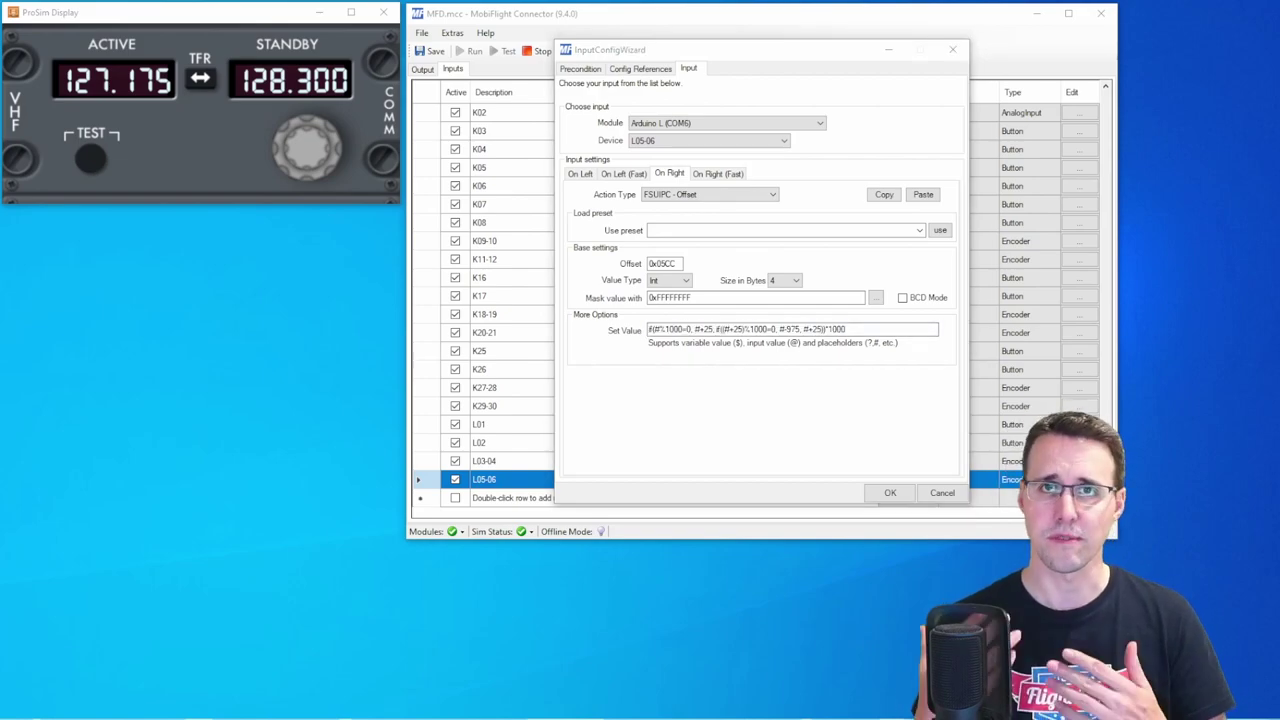